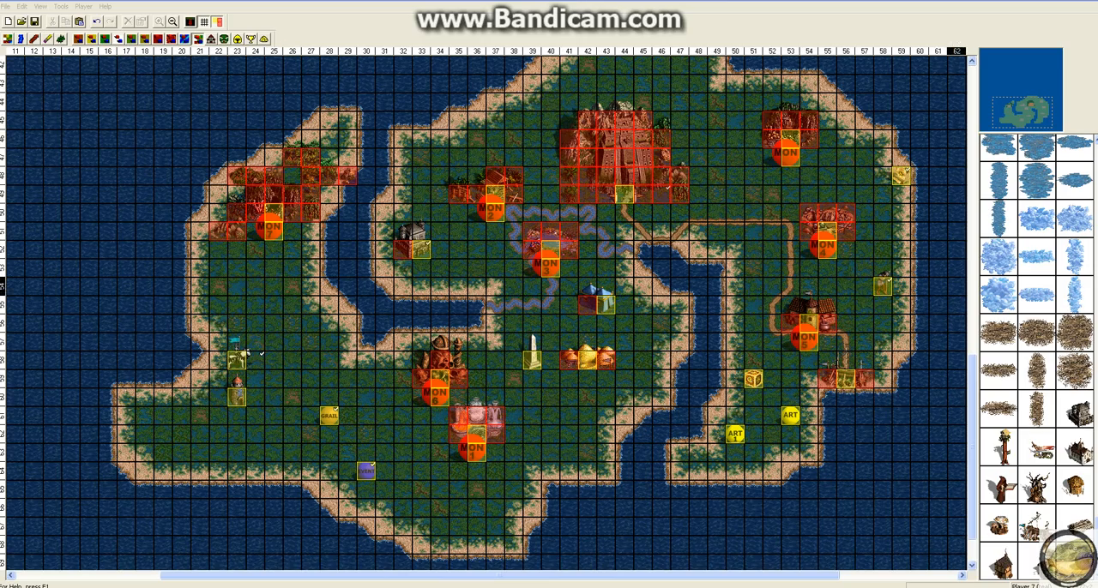
left_click_drag(1031, 116, 1027, 109)
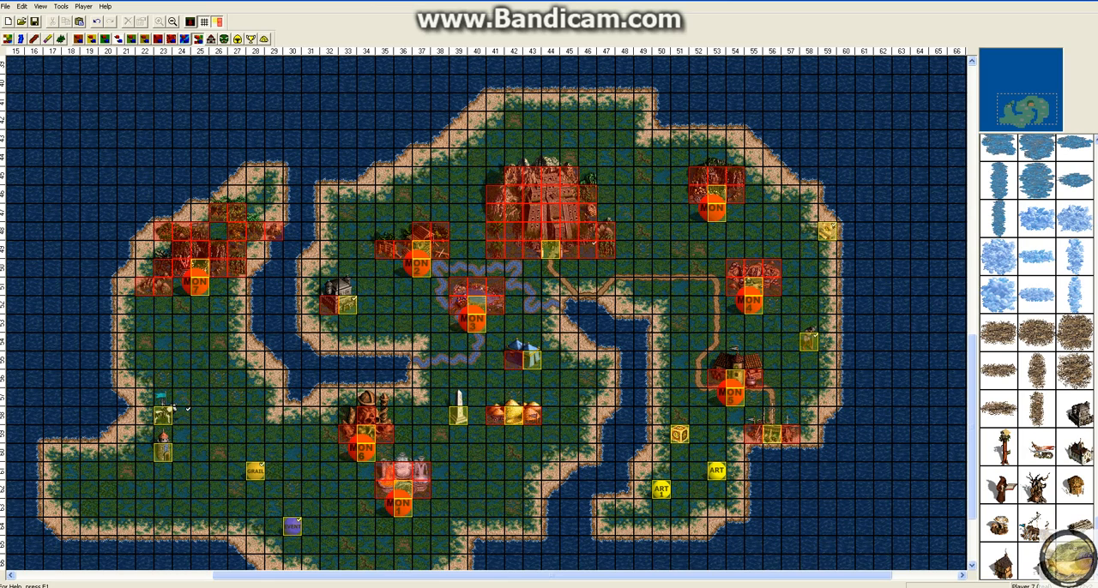
left_click(6, 6)
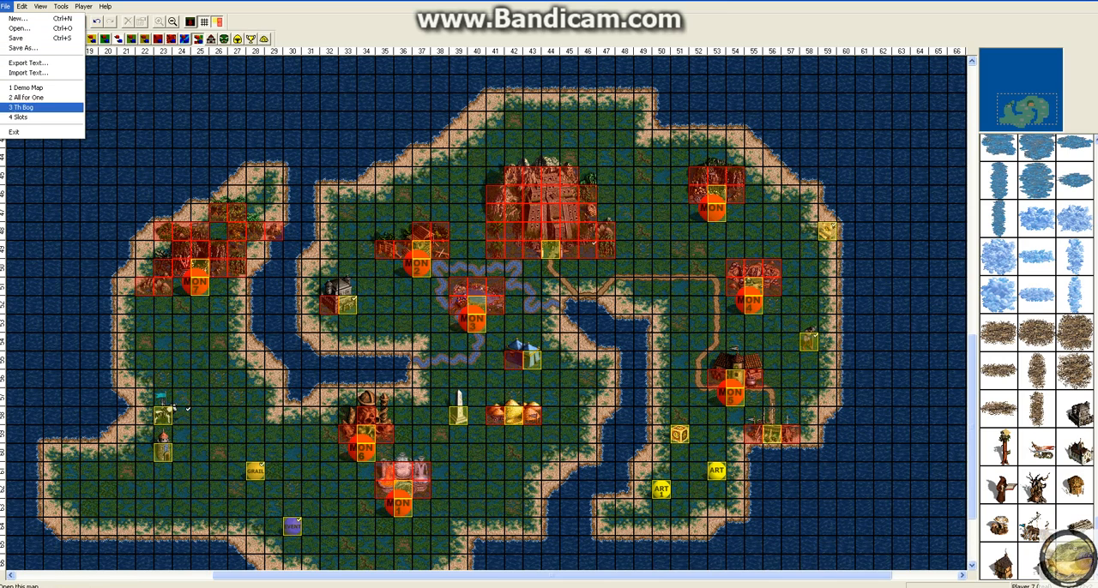
left_click(91, 83)
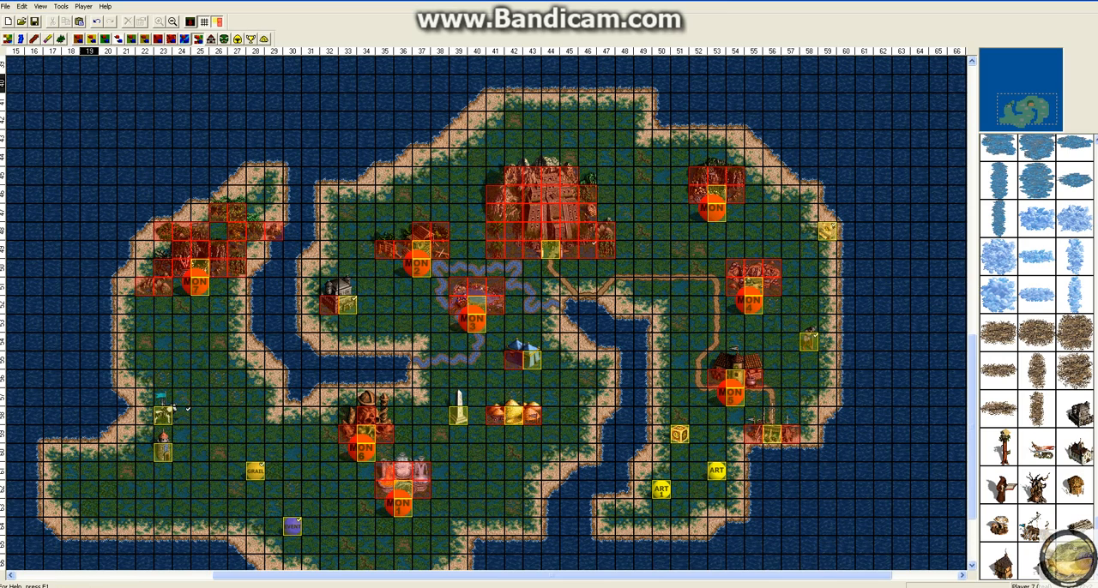
left_click(22, 6)
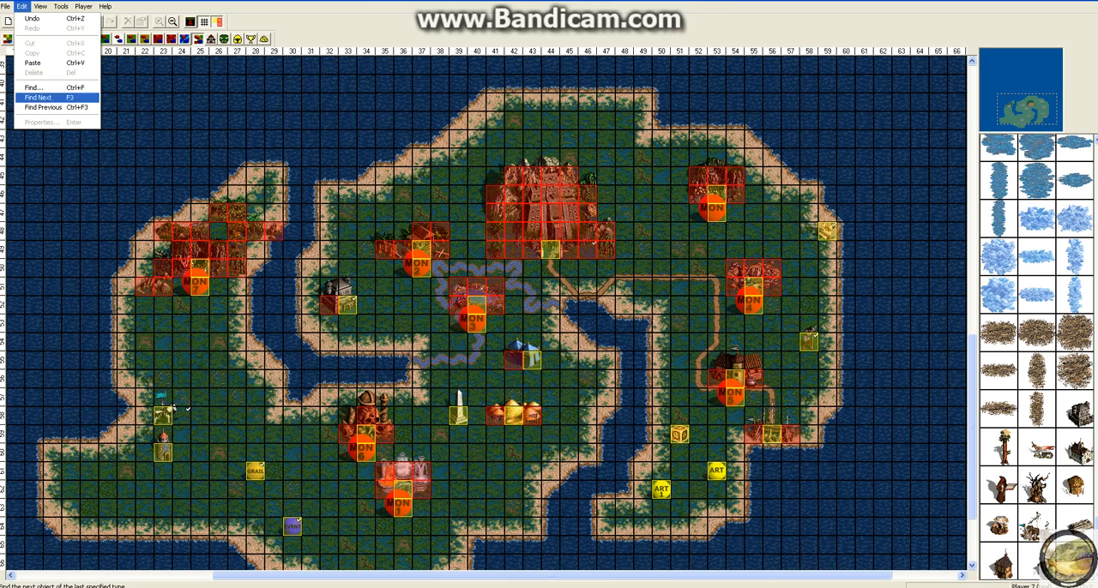
left_click(107, 121)
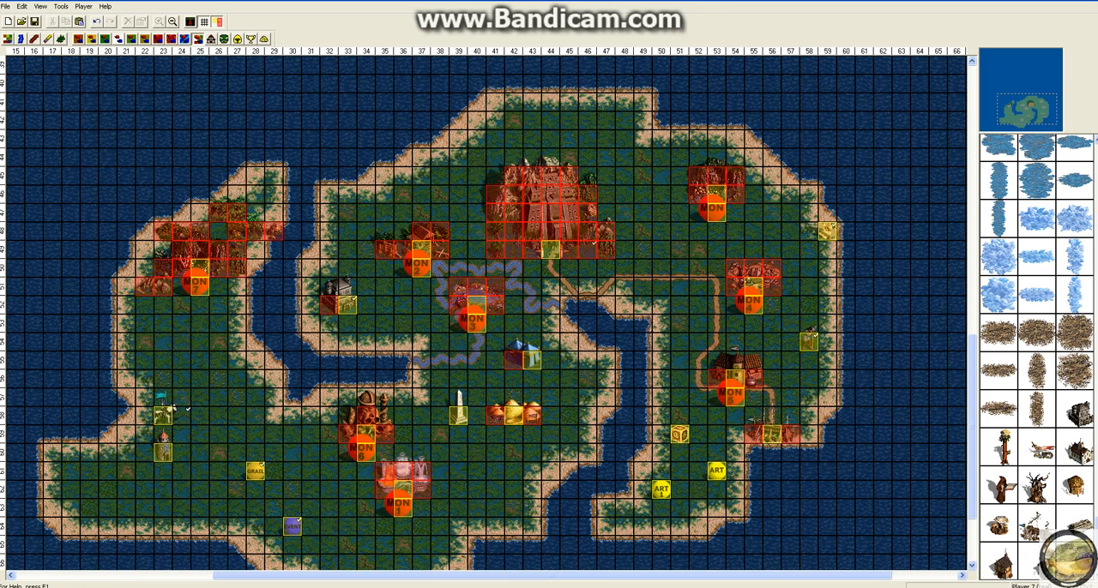
Step: Zoom the map view out two levels so that the whole map is shown
left_click(40, 7)
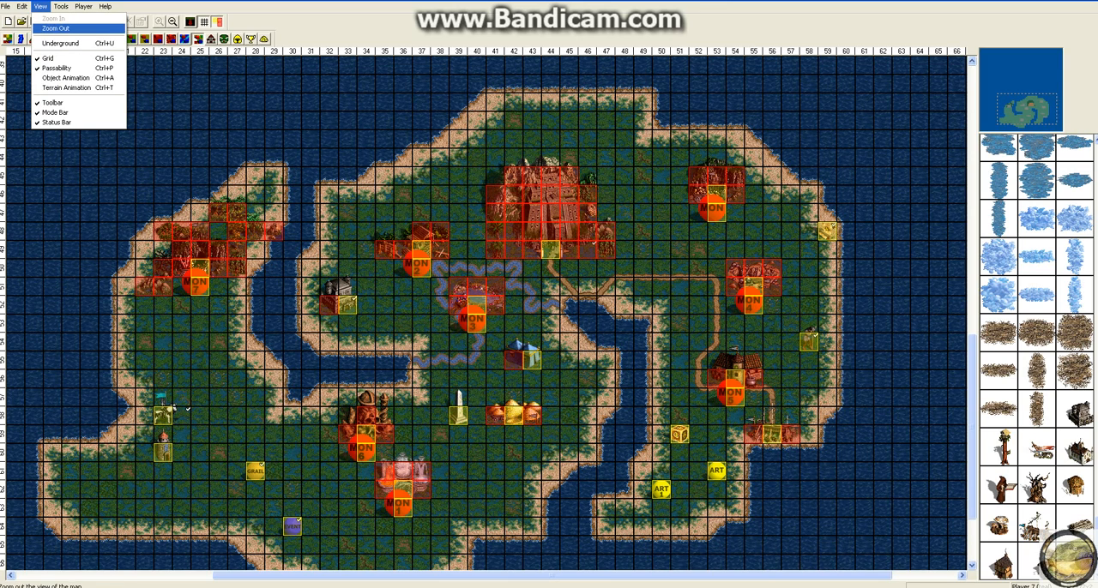
left_click(55, 28)
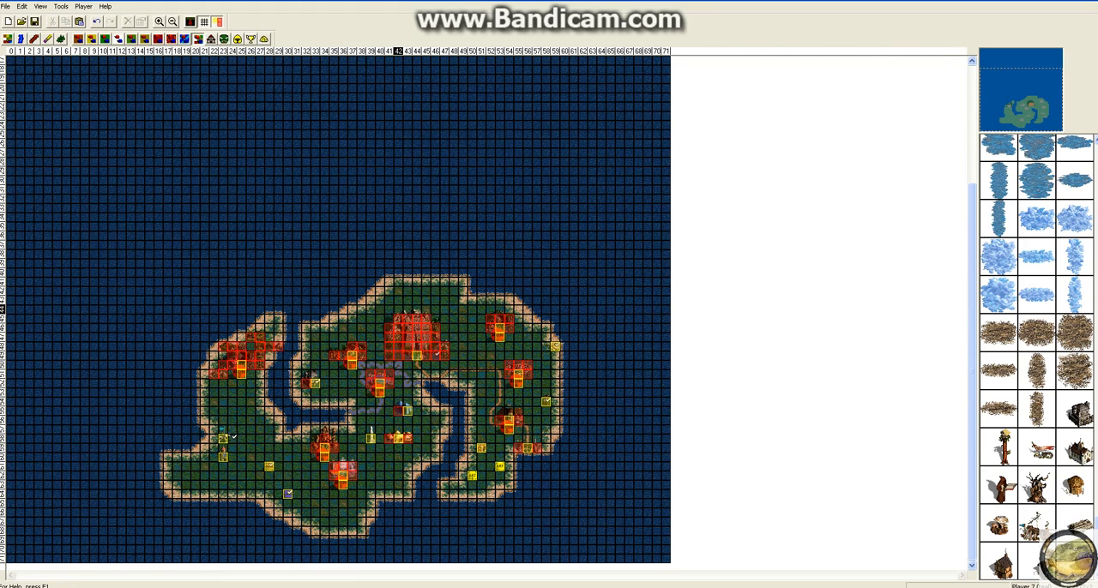
left_click(41, 7)
mouse_move(61, 7)
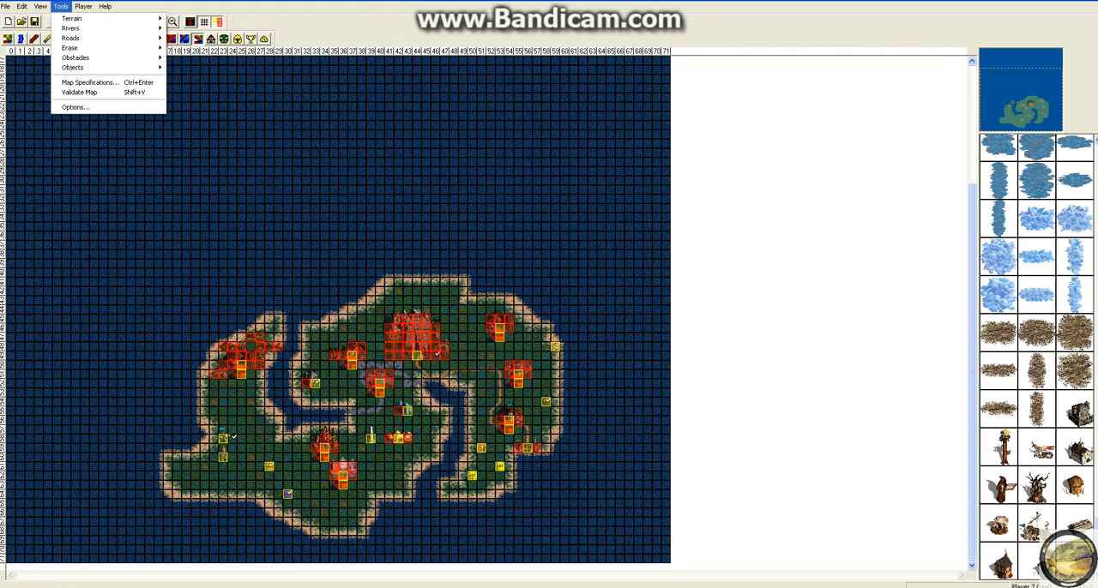
left_click(60, 29)
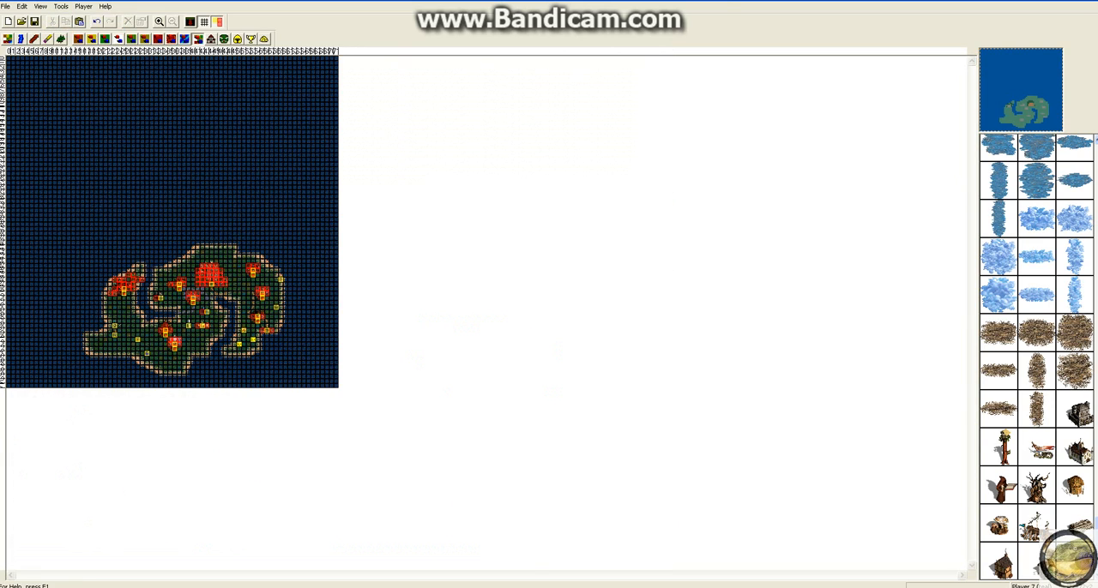
Step: Zoom the map view back in to full scale on the island
left_click(40, 7)
left_click(239, 248)
left_click(40, 6)
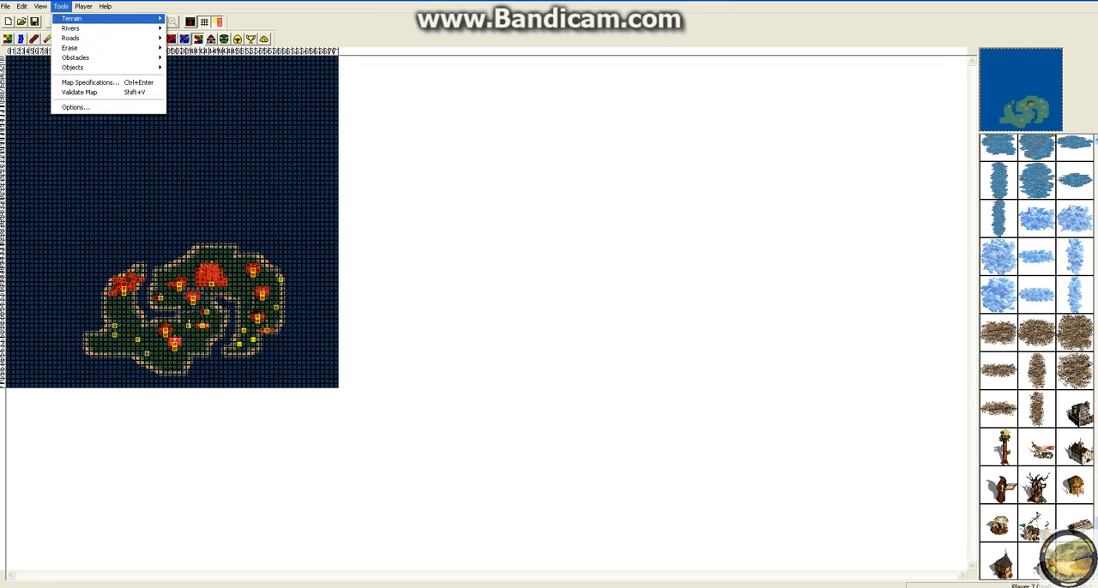
left_click(53, 18)
left_click(41, 6)
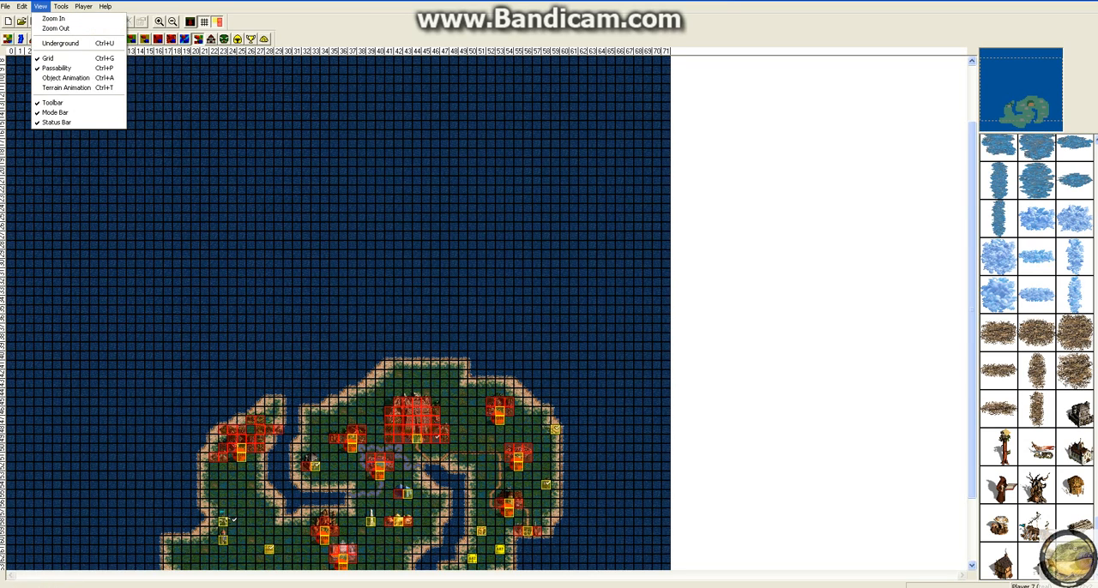
left_click(53, 18)
scroll(489, 308, "down", 8)
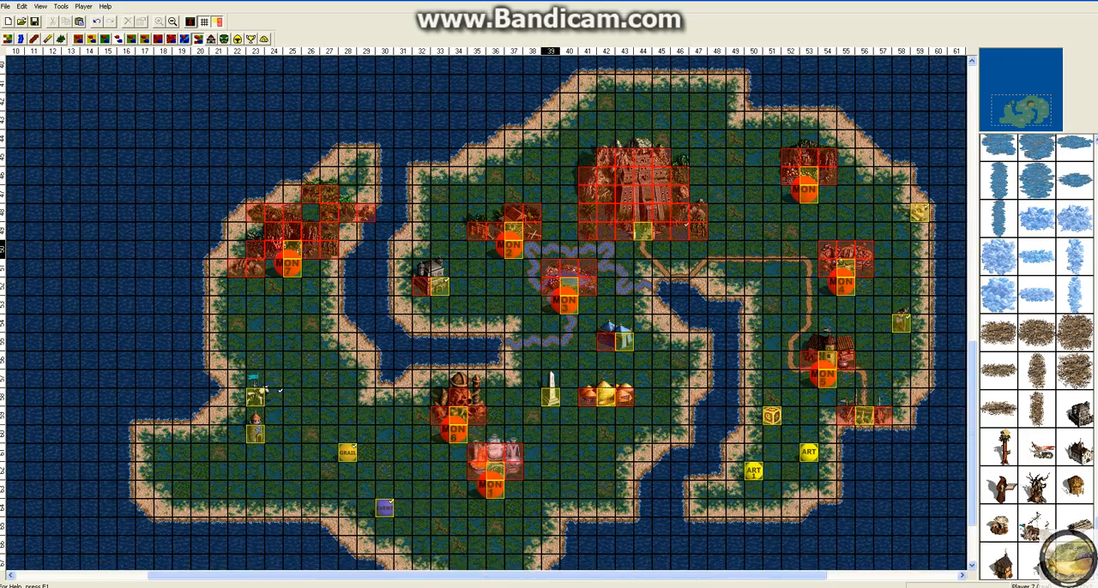
scroll(488, 308, "up", 3)
Step: View the underground level of the map and return to the surface
left_click(40, 6)
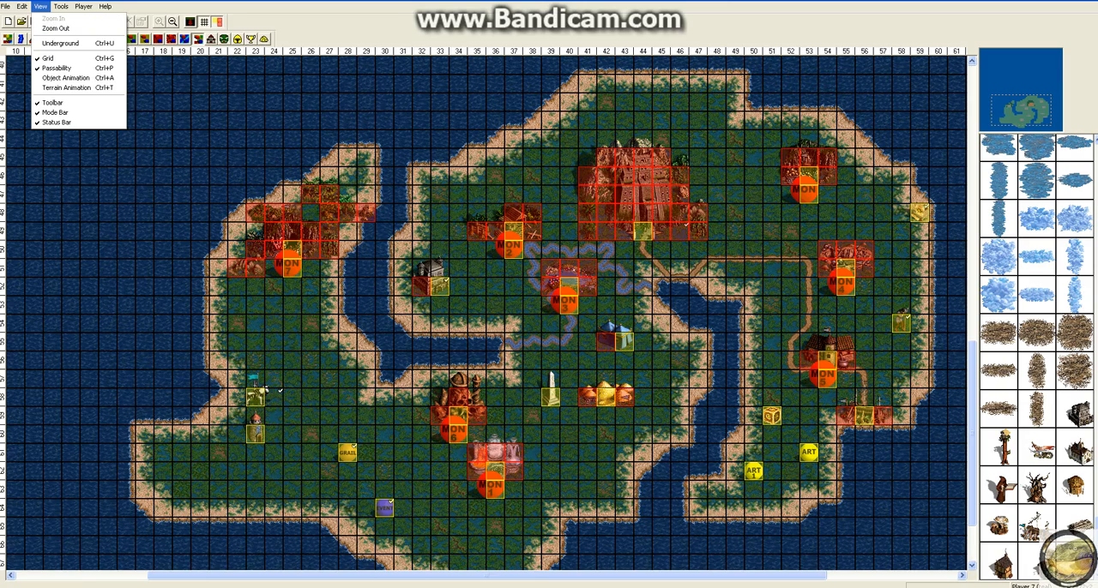
left_click(60, 43)
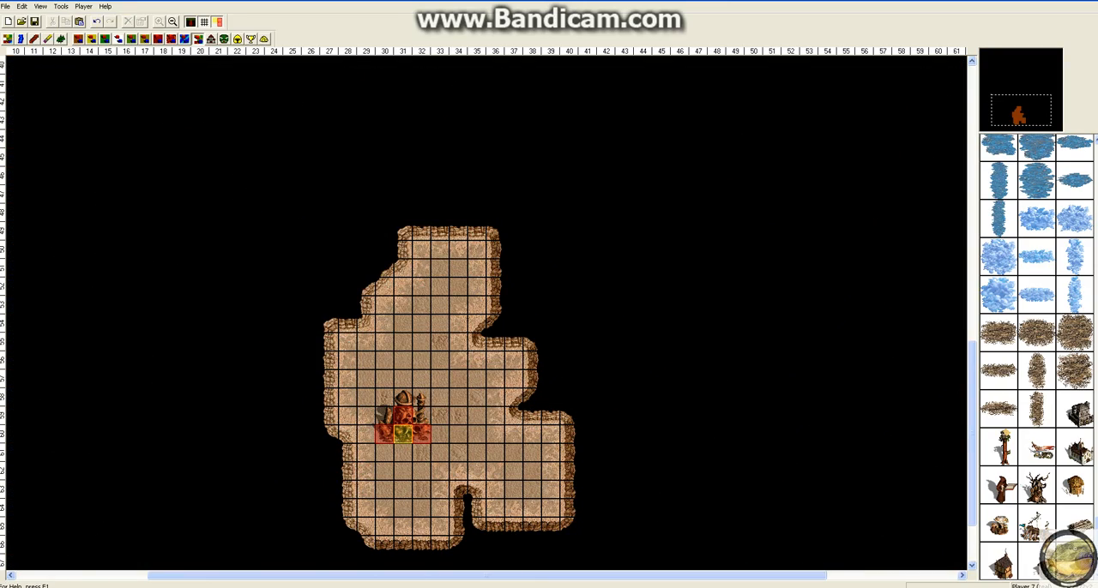
left_click(191, 23)
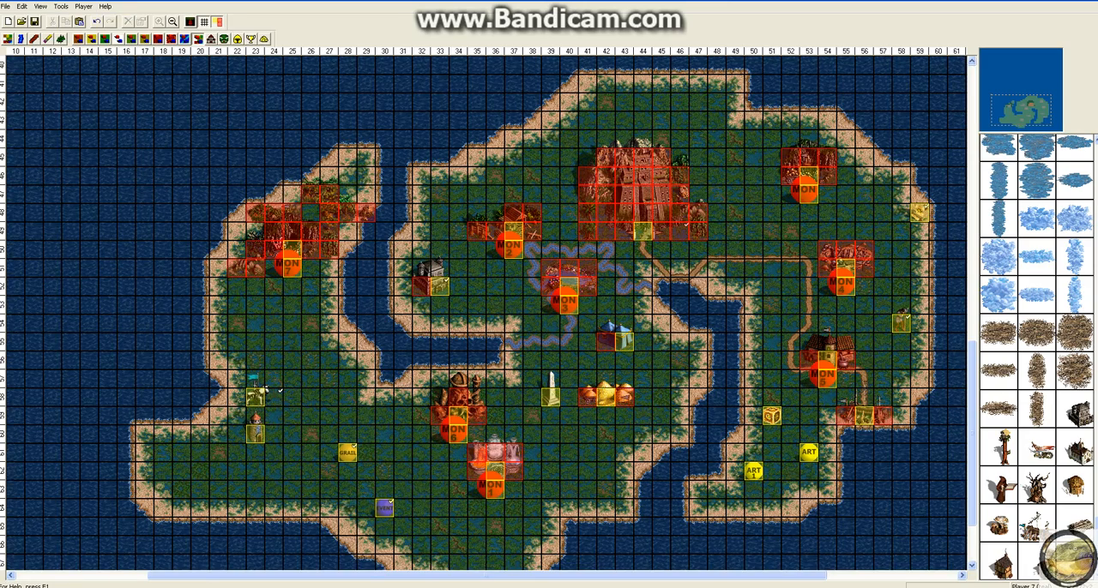
Step: Hide and show again the map grid and the passability overlay, one after the other
left_click(41, 6)
left_click(51, 58)
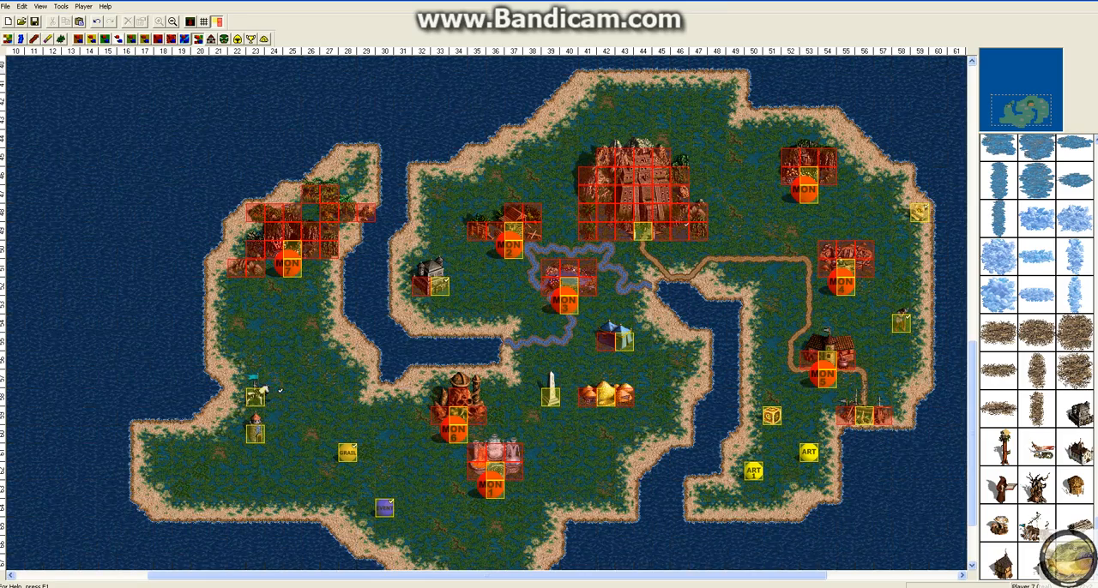
left_click(203, 22)
left_click(218, 22)
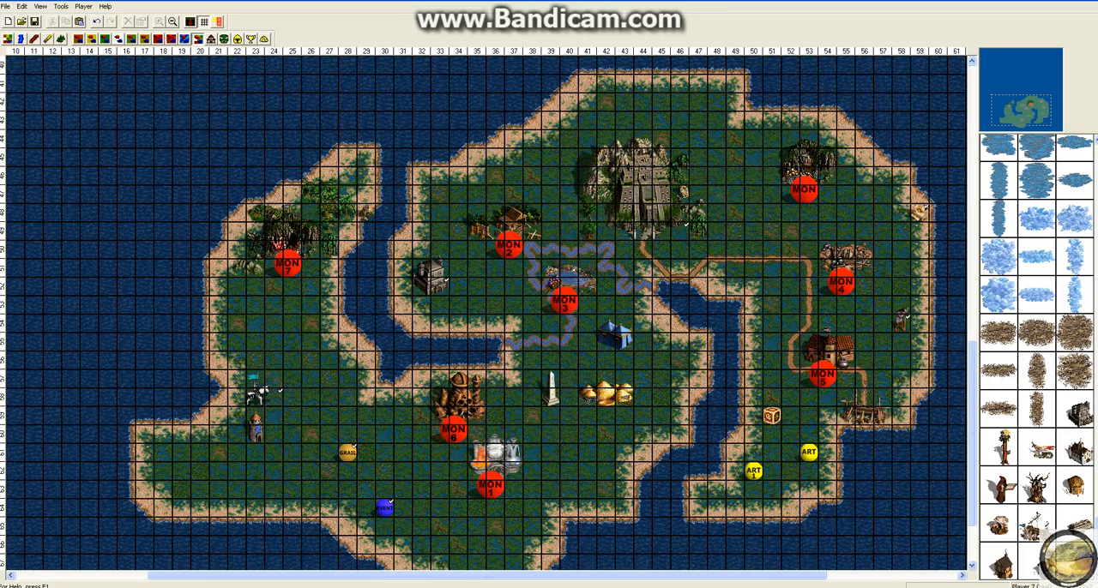
left_click(218, 22)
Step: Turn on object and terrain animation, with the grid and passability overlay hidden
left_click(40, 6)
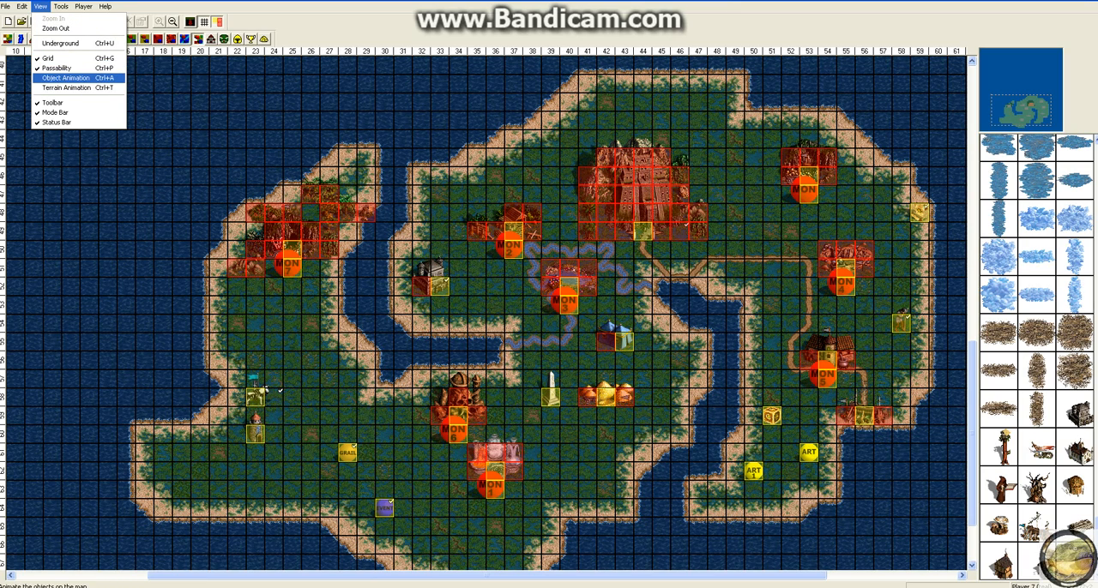
left_click(66, 78)
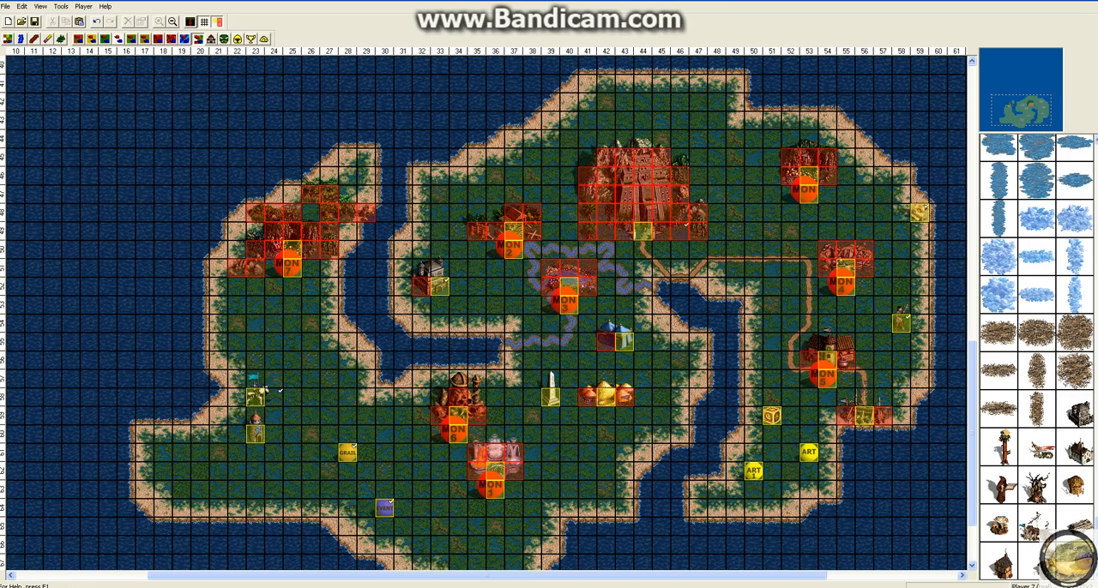
left_click(204, 21)
left_click(217, 21)
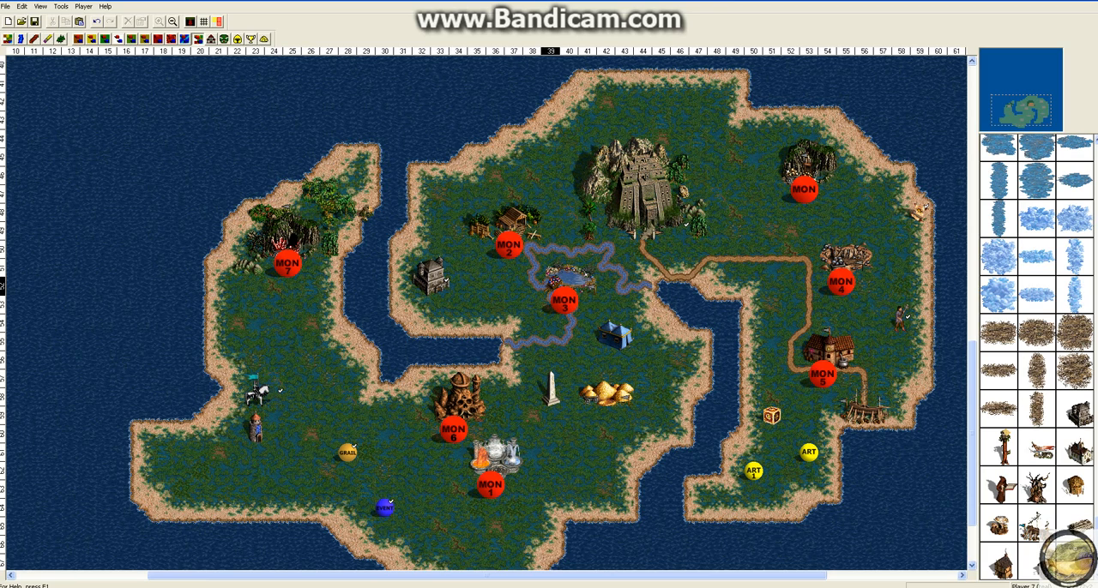
mouse_move(496, 454)
left_mouse_down()
mouse_move(514, 454)
mouse_move(495, 454)
left_mouse_up()
left_click(550, 434)
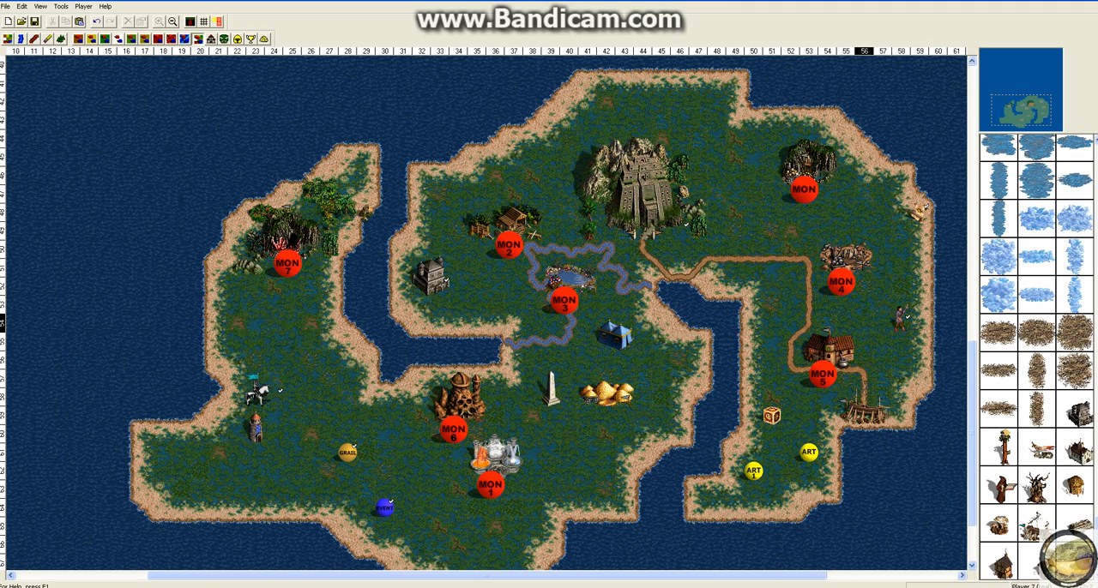
left_click(40, 7)
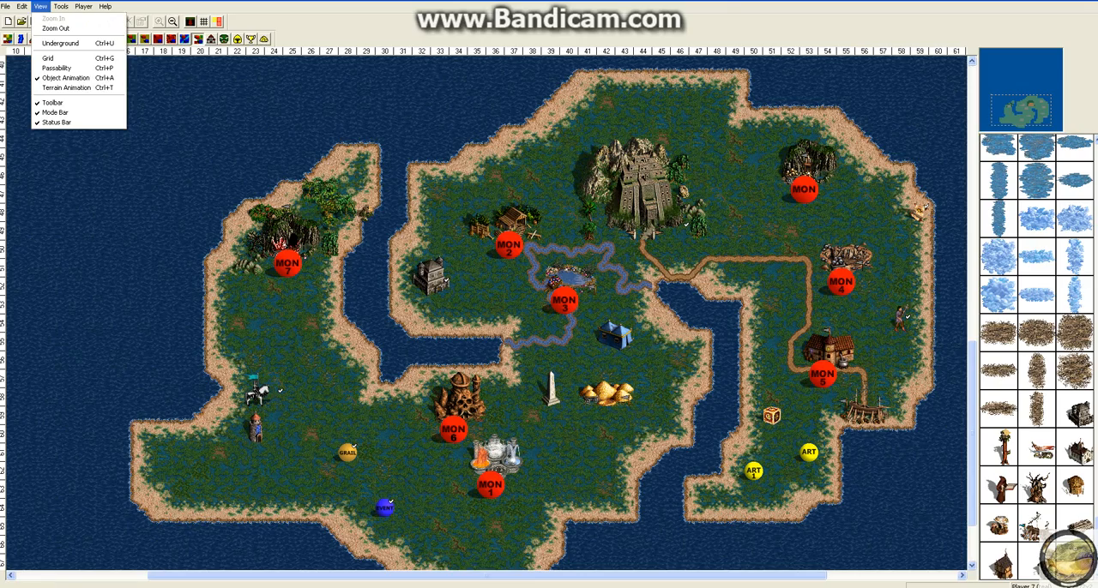
left_click(70, 88)
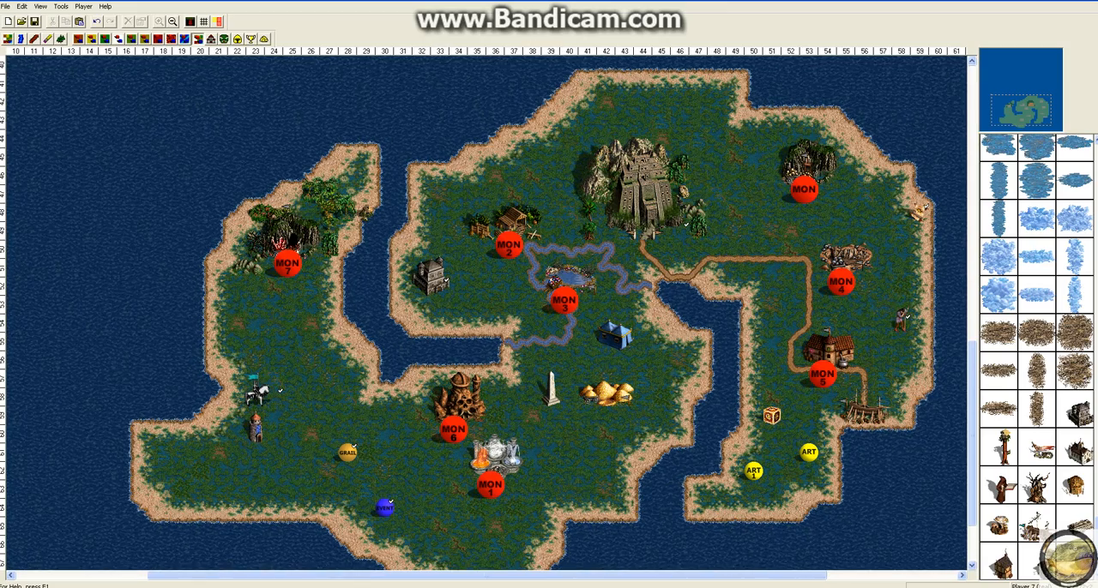
Step: Turn off object and terrain animation and show the grid and passability overlay again
left_click(40, 6)
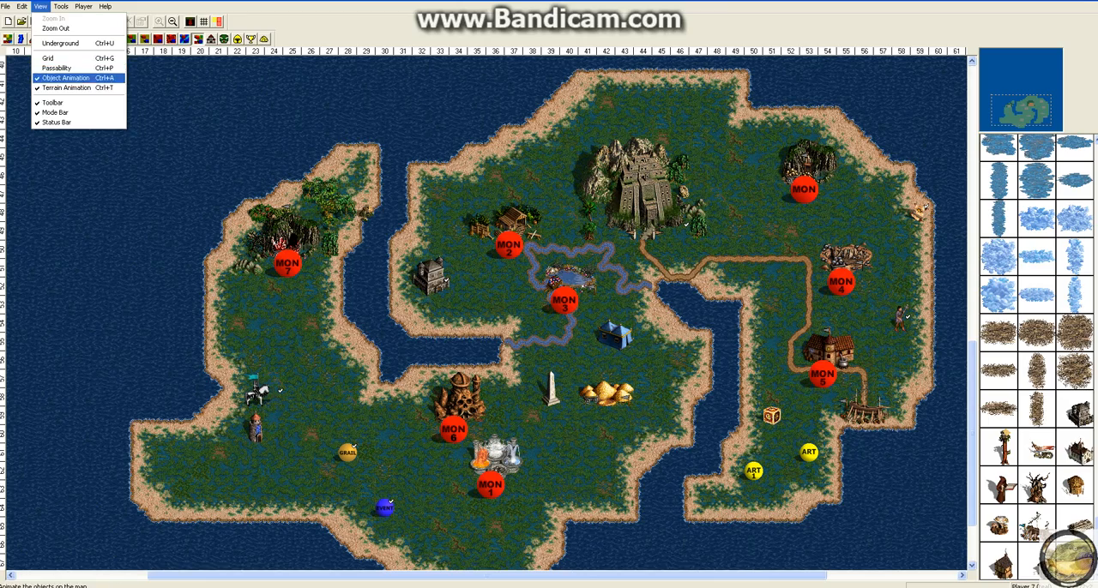
left_click(66, 78)
left_click(40, 6)
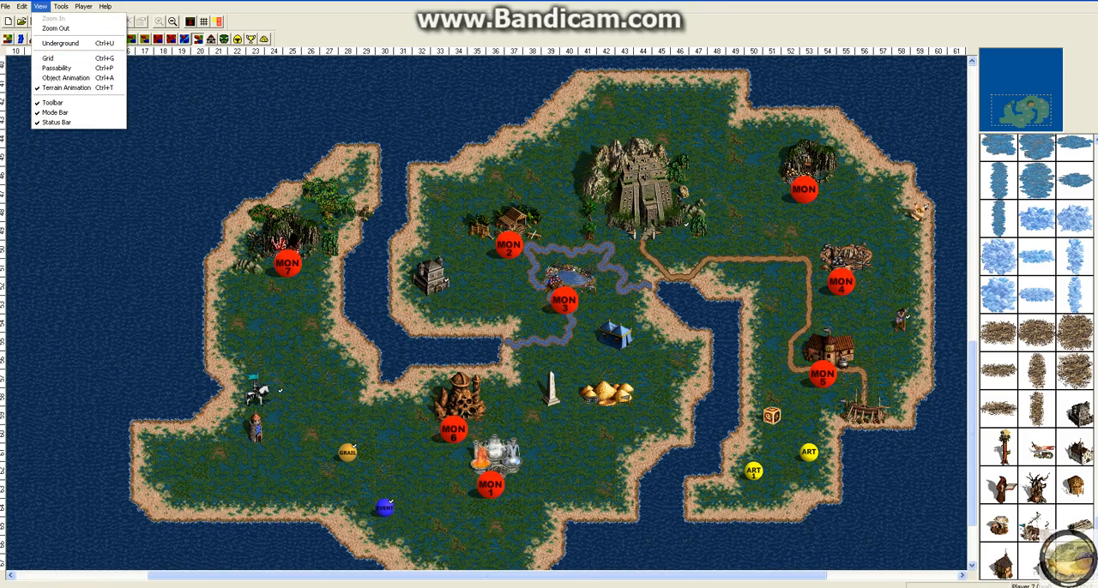
left_click(48, 58)
left_click(217, 22)
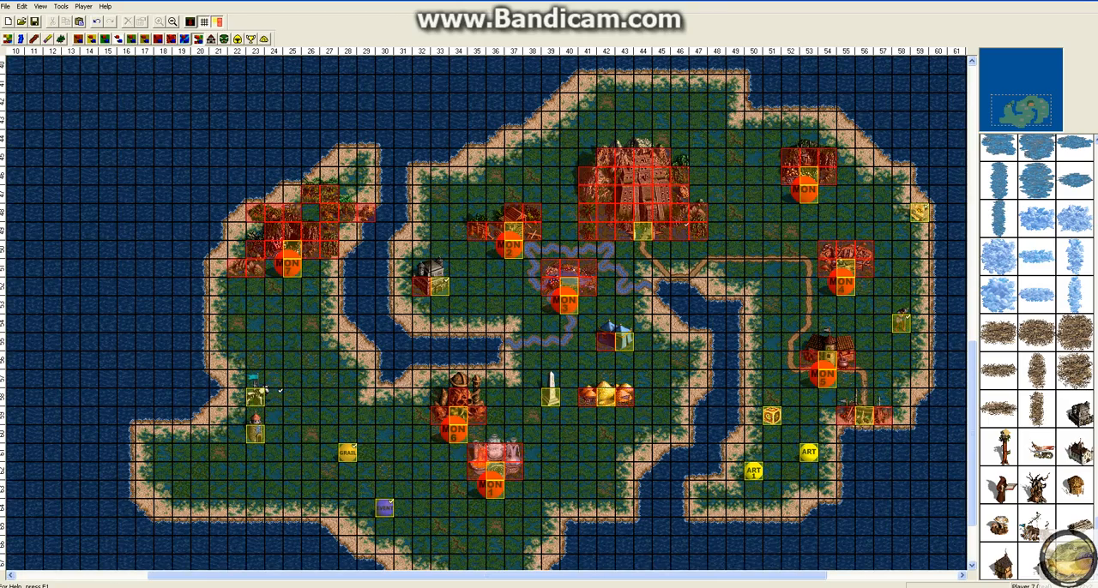
Step: Hide the main toolbar and show it again
left_click(40, 6)
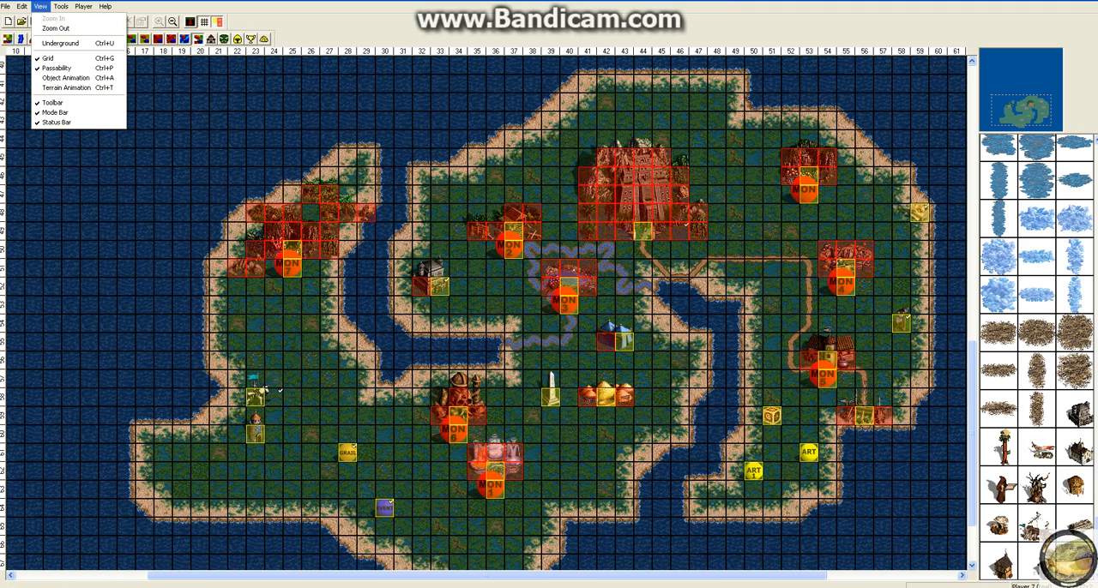
left_click(53, 102)
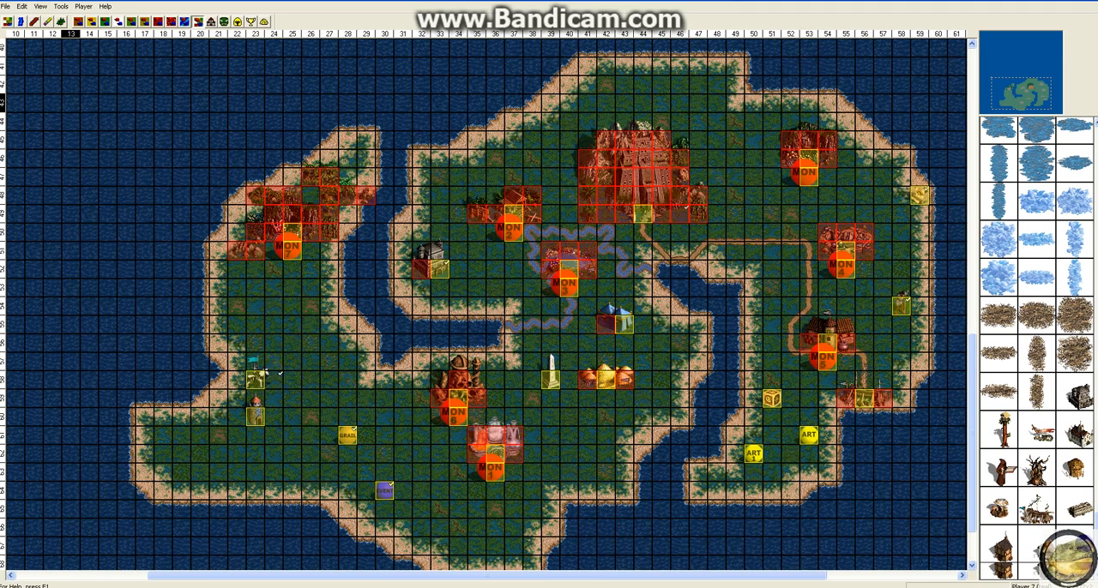
left_click(40, 6)
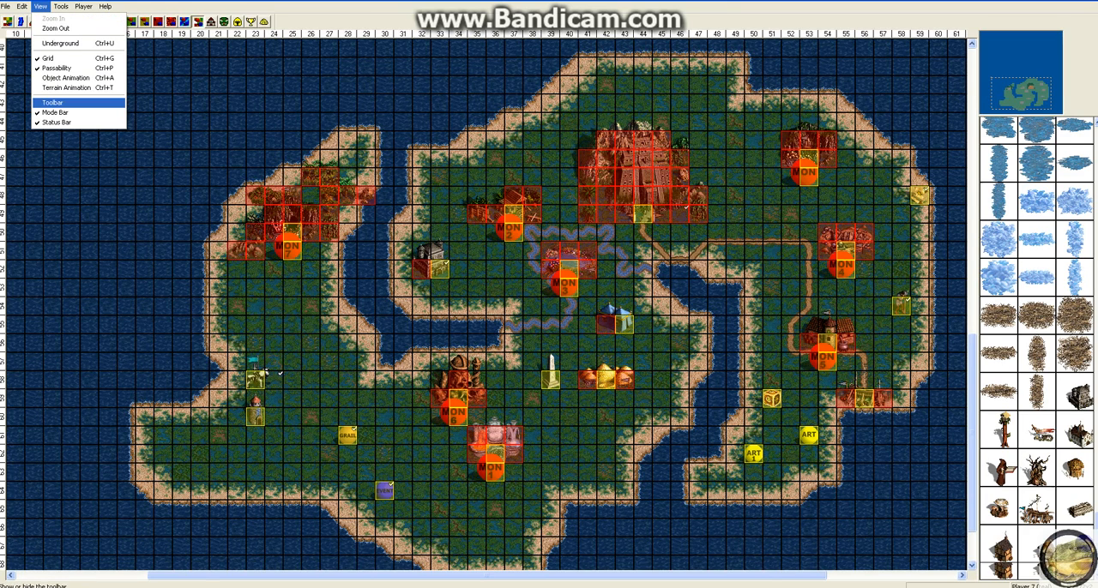
left_click(52, 103)
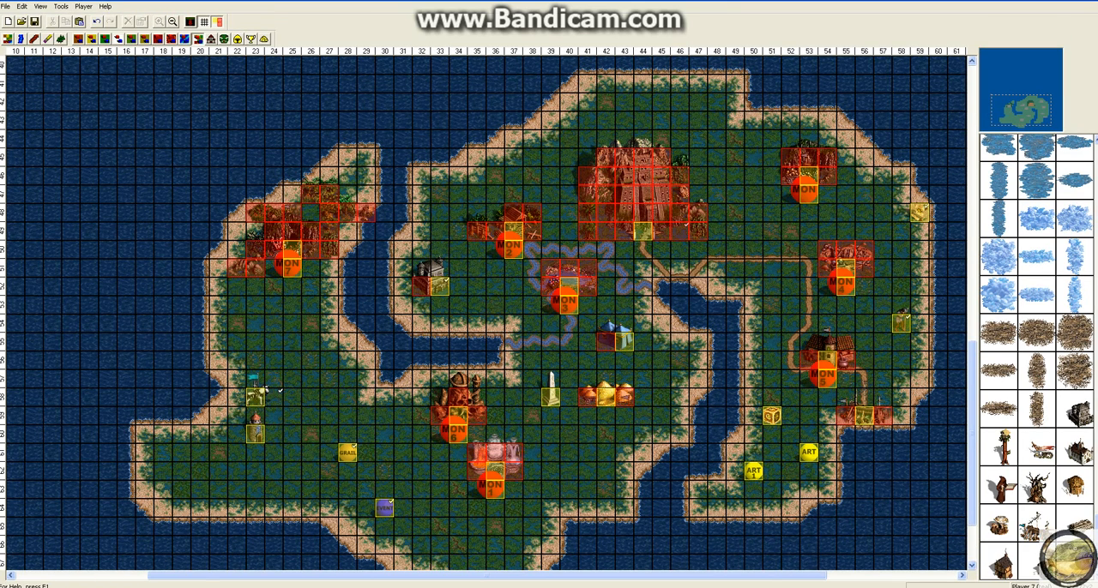
Step: Hide the mode bar and show it again
left_click(6, 6)
left_click(181, 176)
left_click(61, 6)
mouse_move(40, 6)
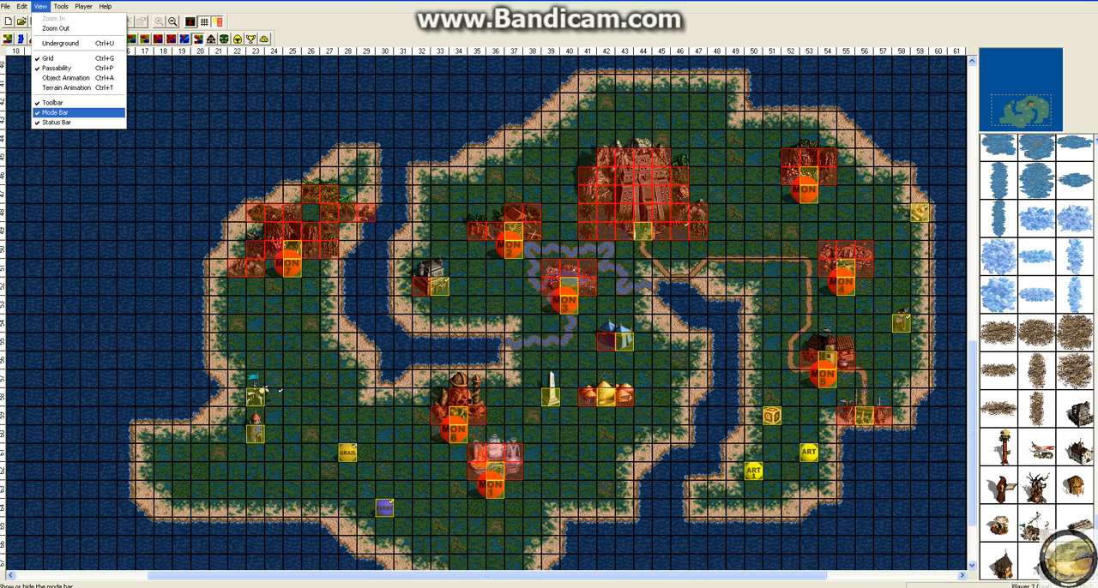
left_click(73, 112)
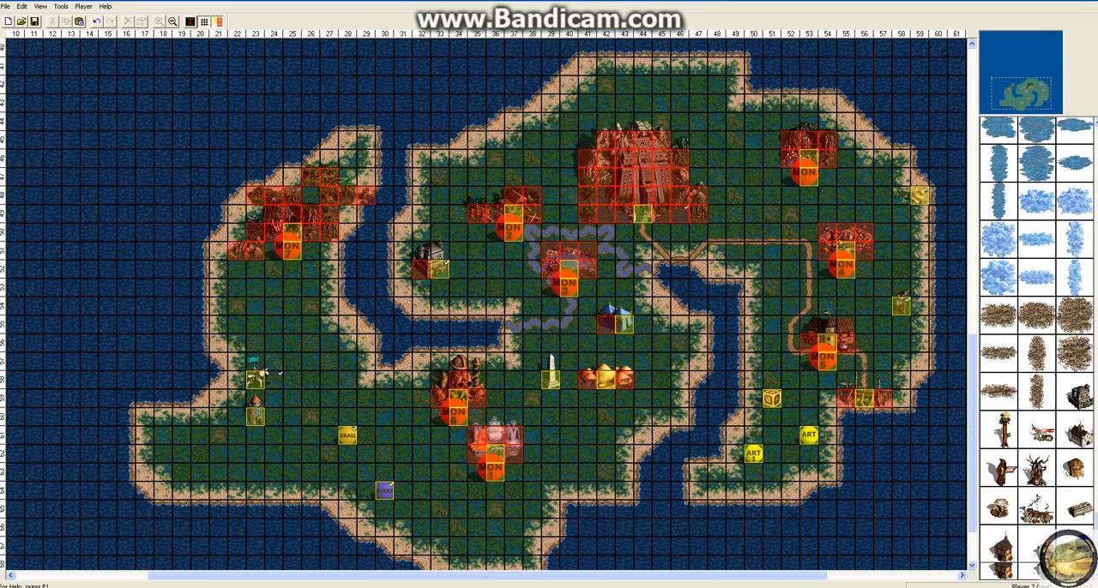
left_click(41, 6)
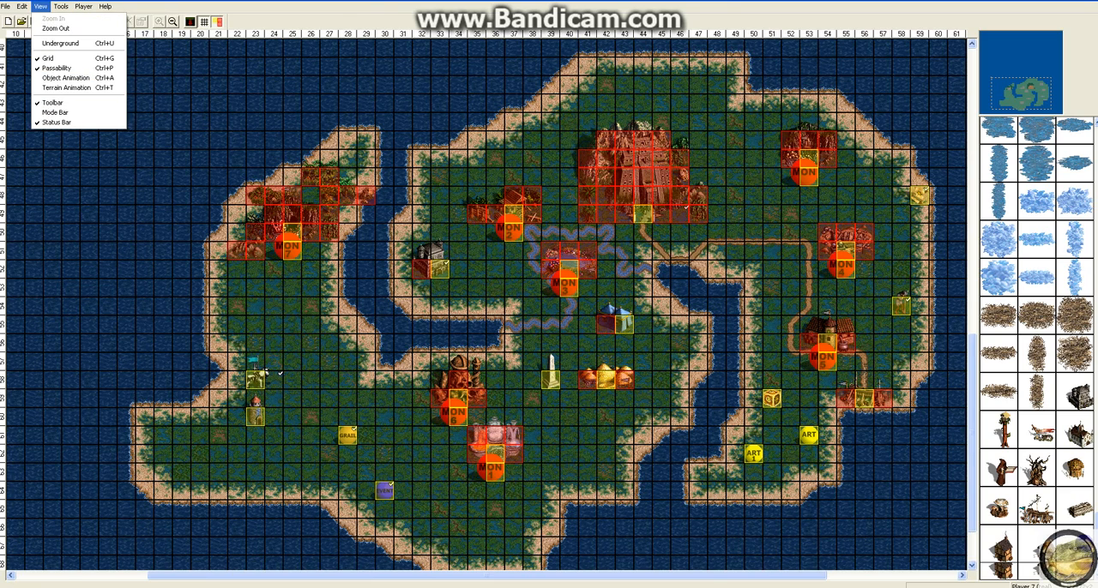
left_click(73, 113)
Step: Hide the status bar
left_click(40, 6)
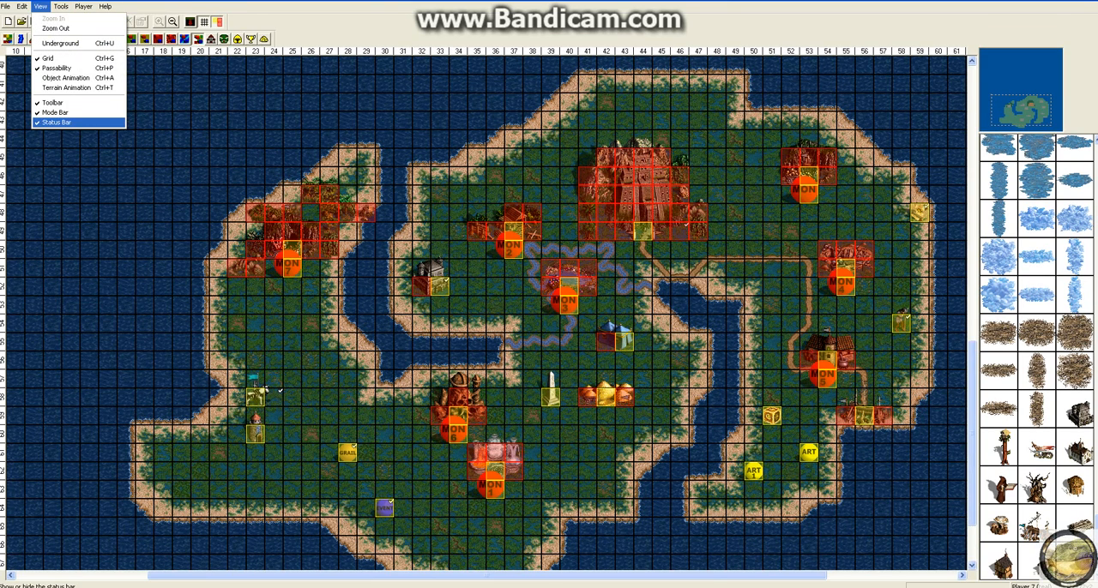
left_click(51, 122)
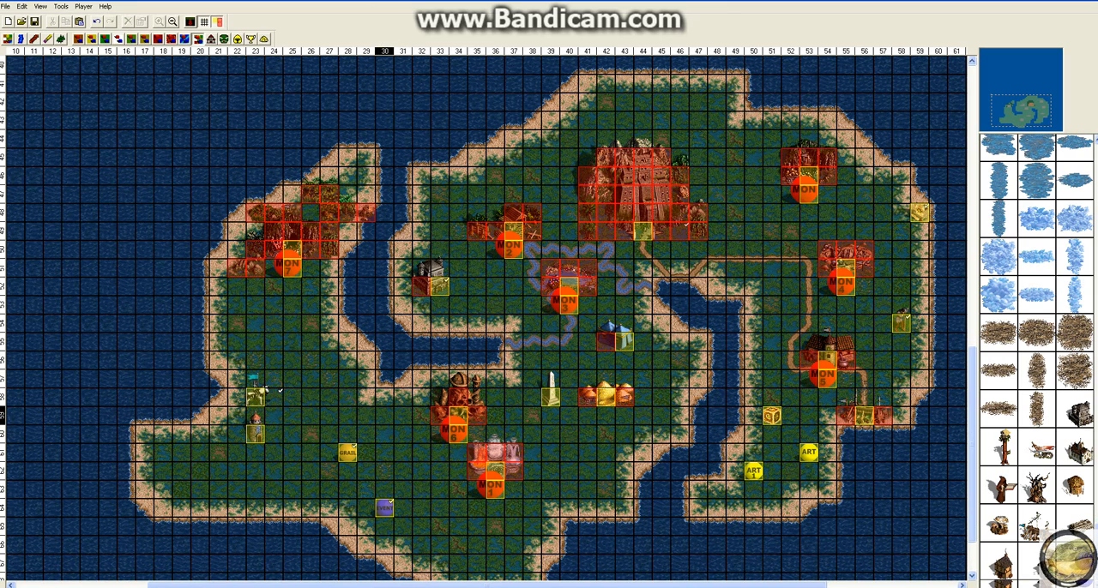
Step: Show the status bar again
left_click(40, 6)
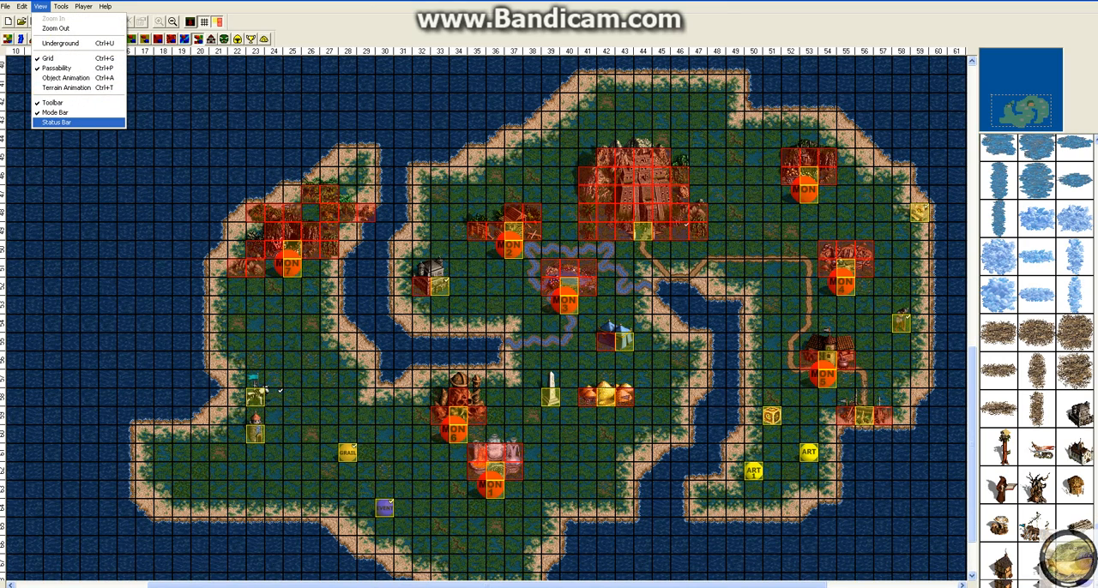
left_click(51, 122)
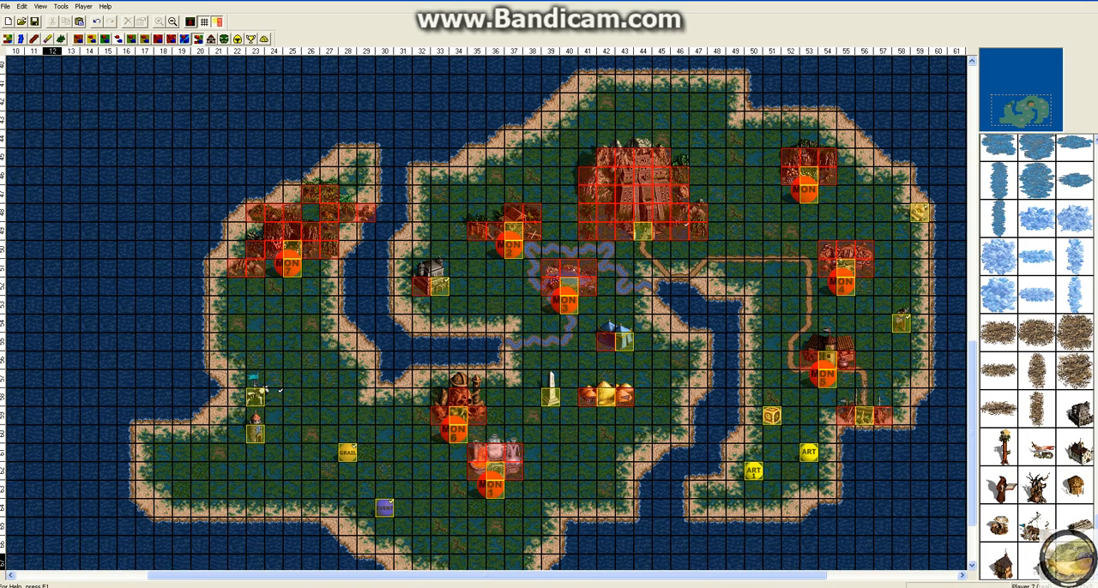
left_click(254, 434)
left_click(127, 515)
left_click(40, 7)
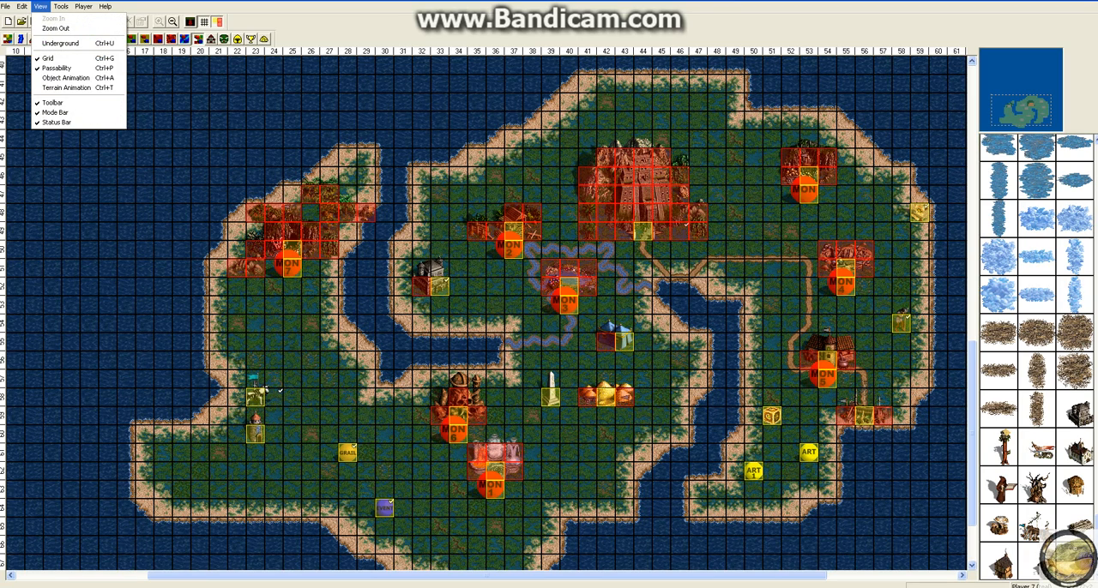
mouse_move(61, 6)
mouse_move(95, 18)
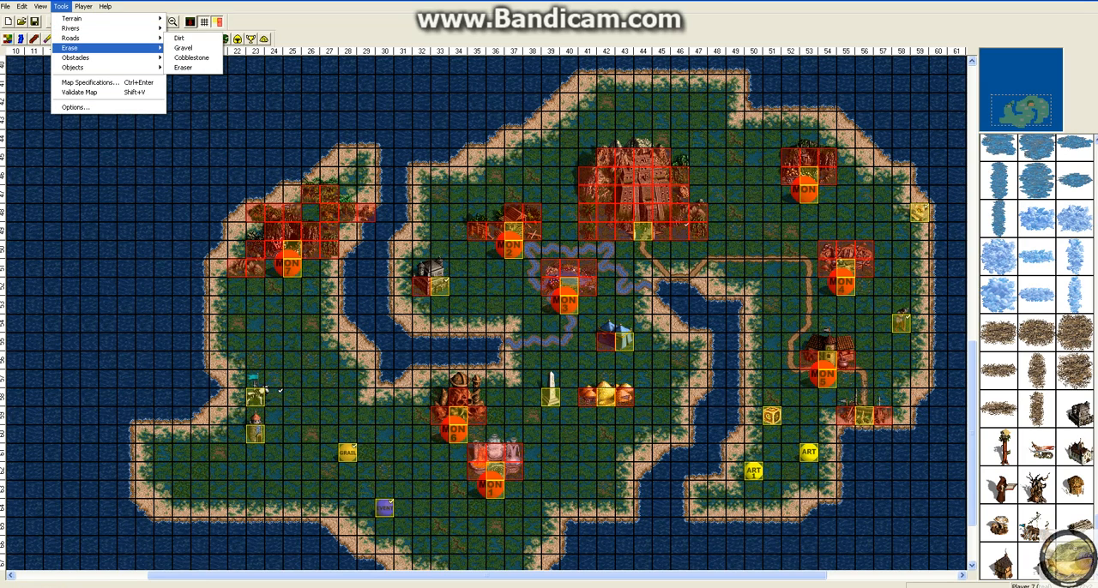
mouse_move(76, 58)
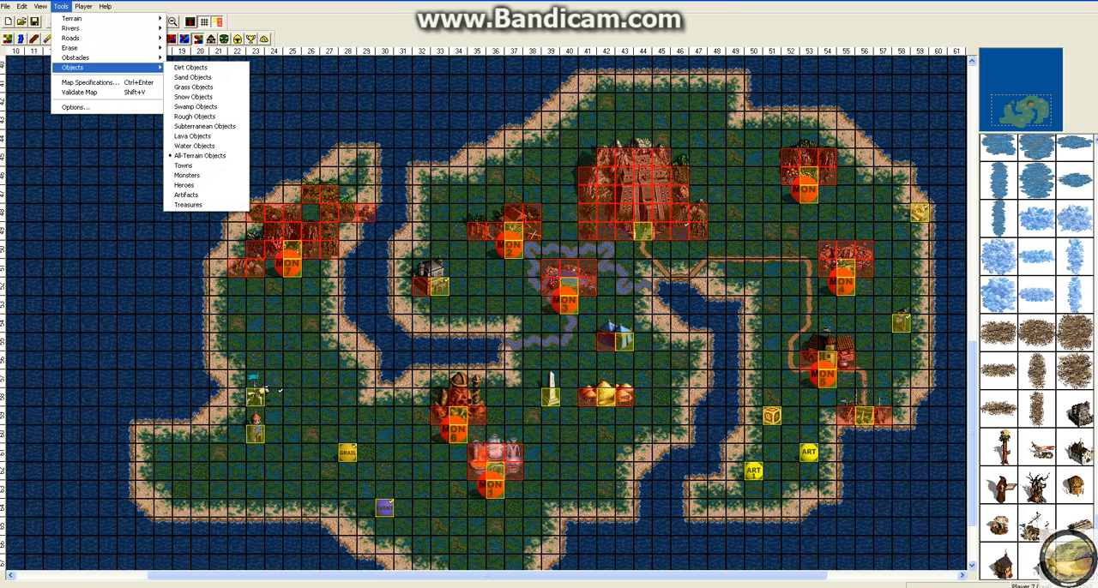
left_click(107, 157)
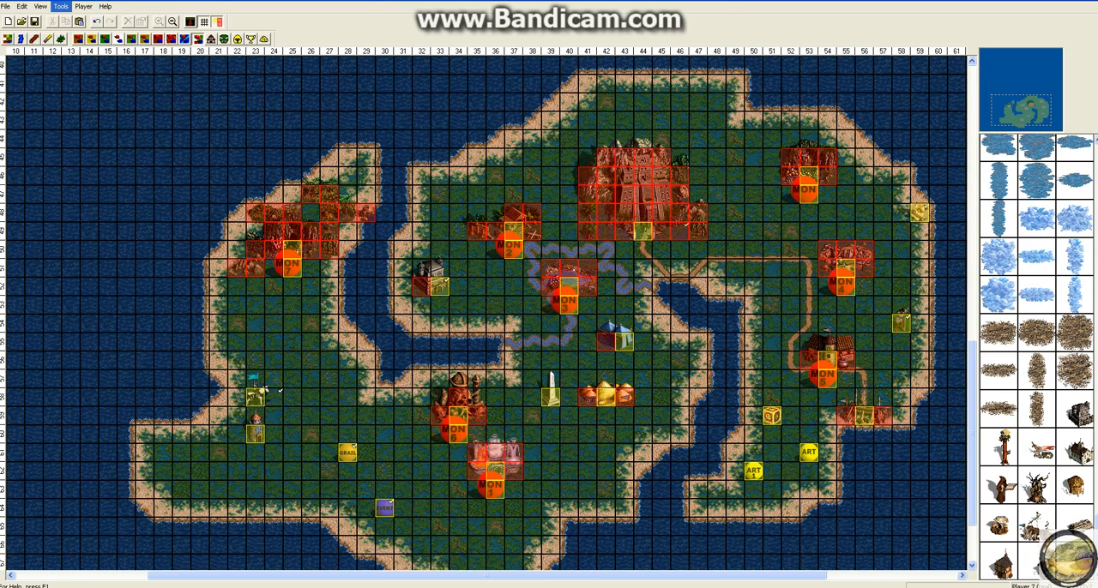
Step: Set the frequency of decorative terrain tiles to None and paint a small dirt patch in the water northwest of the island
left_click(61, 6)
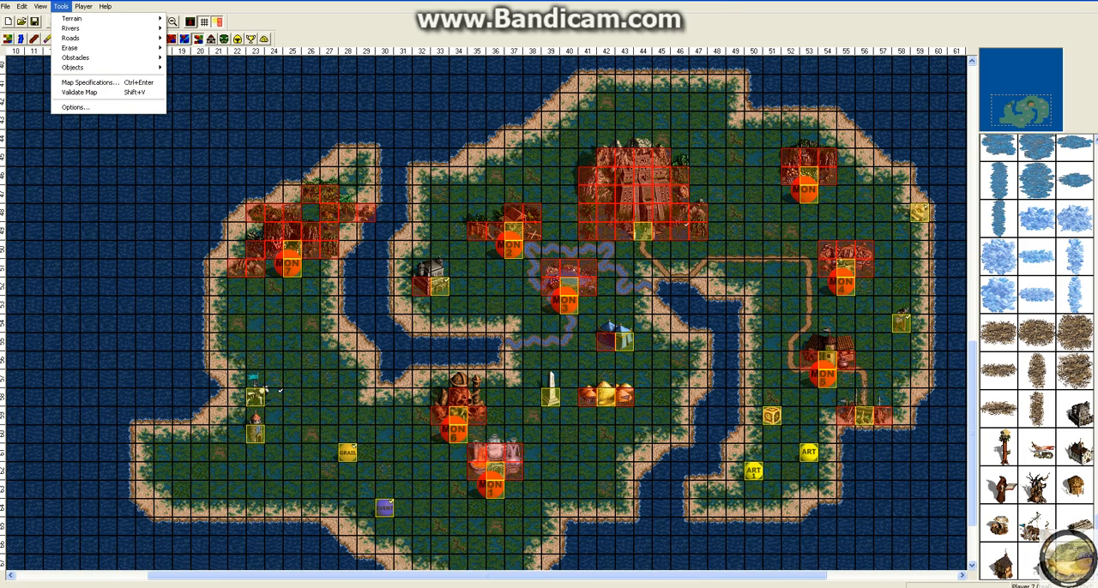
left_click(73, 108)
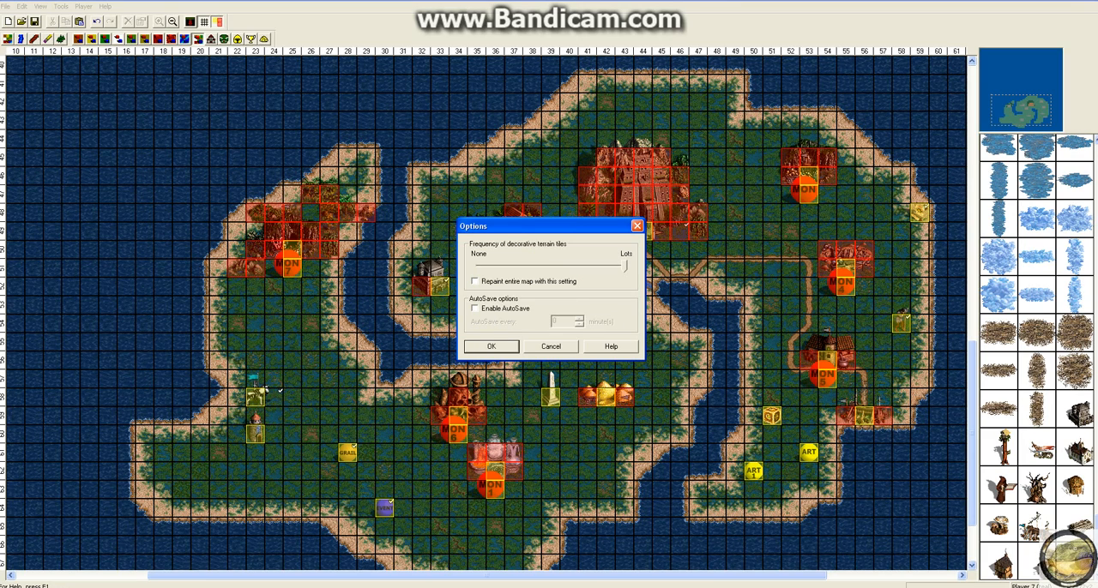
left_click_drag(626, 267, 478, 267)
left_click(491, 345)
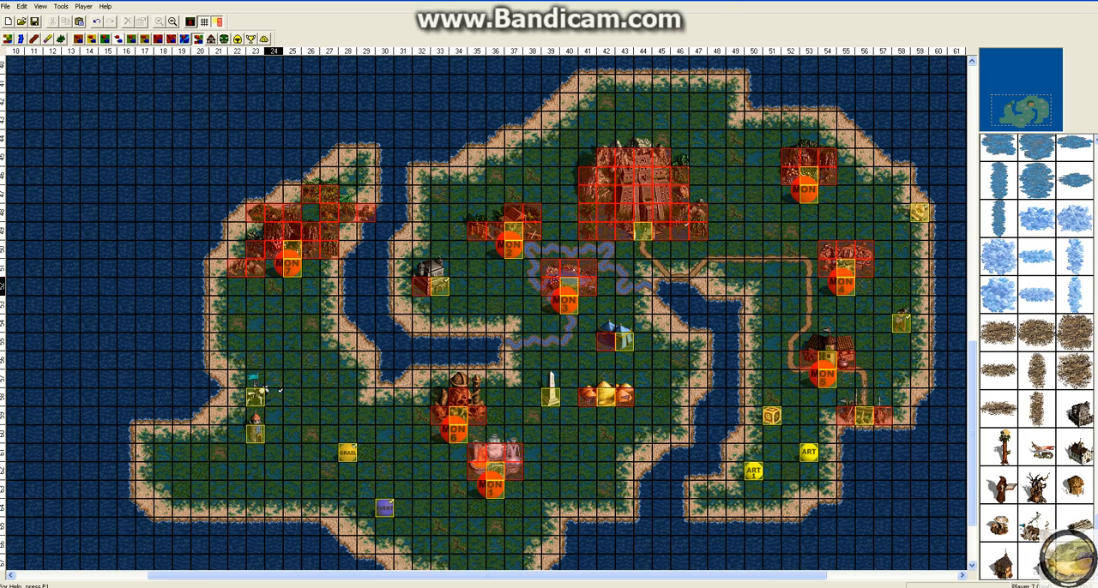
left_click(7, 39)
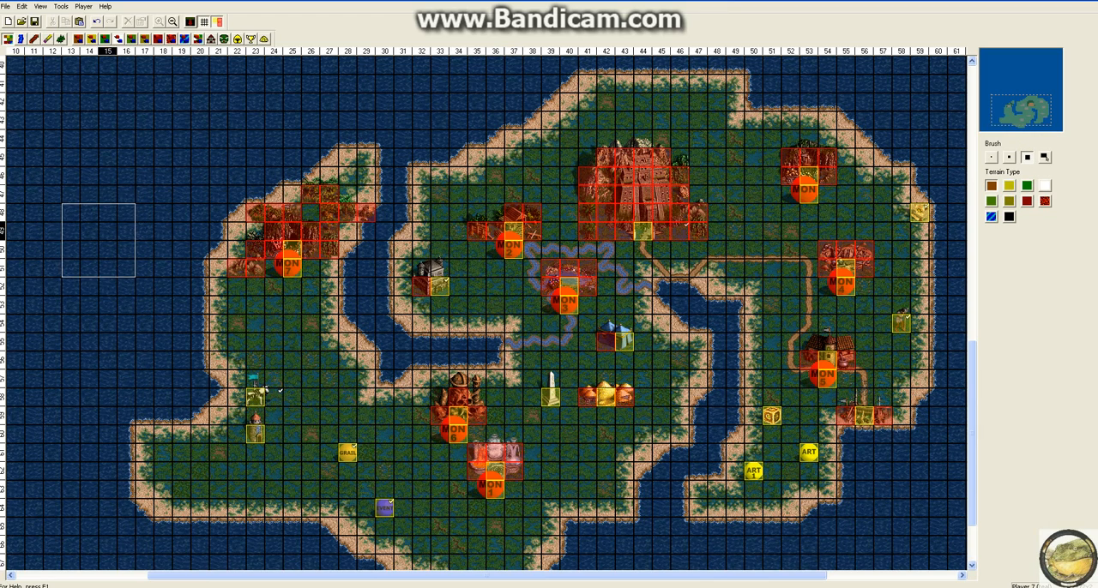
left_click_drag(86, 185, 163, 157)
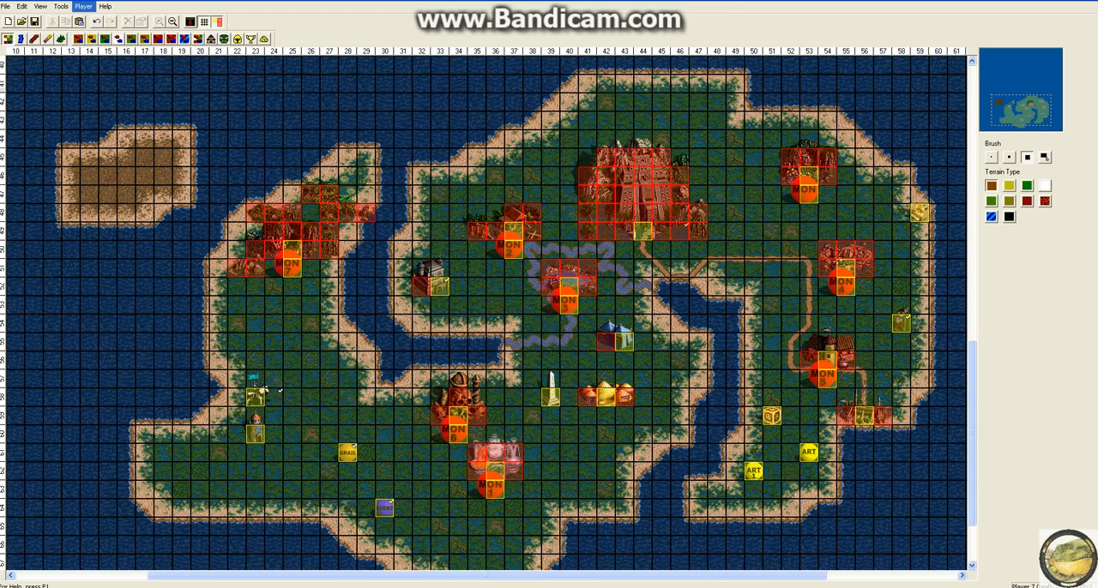
Step: Set the decorative terrain tile frequency to Lots and paint a long dirt strip curving northeast from the small dirt patch
left_click(61, 6)
left_click(76, 107)
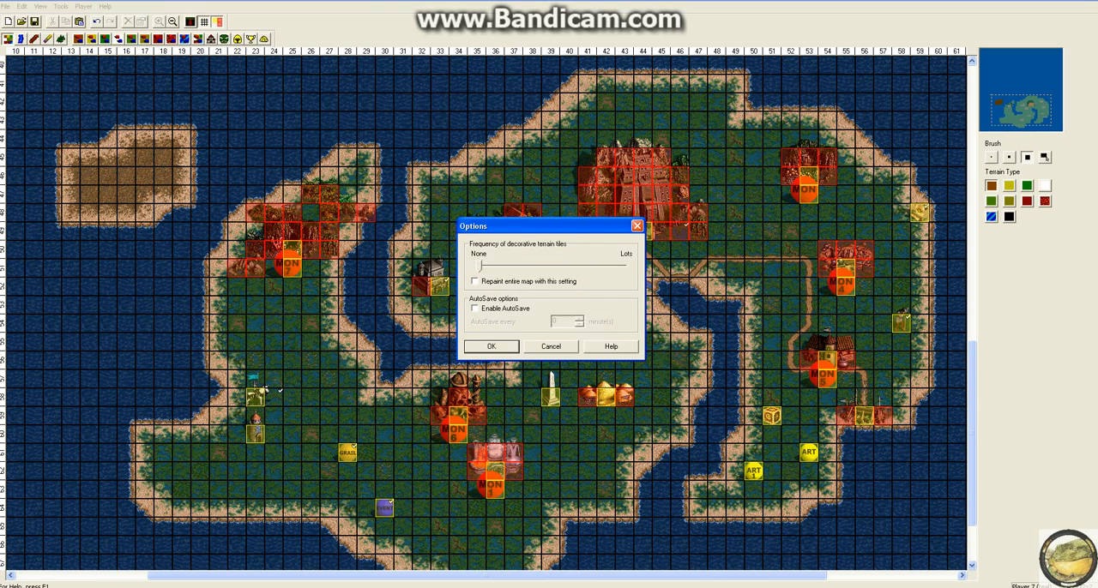
left_click_drag(481, 267, 625, 267)
left_click(491, 347)
scroll(236, 185, "up", 3)
mouse_move(161, 307)
left_mouse_down()
mouse_move(293, 176)
mouse_move(237, 221)
mouse_move(358, 203)
mouse_move(411, 168)
left_mouse_up()
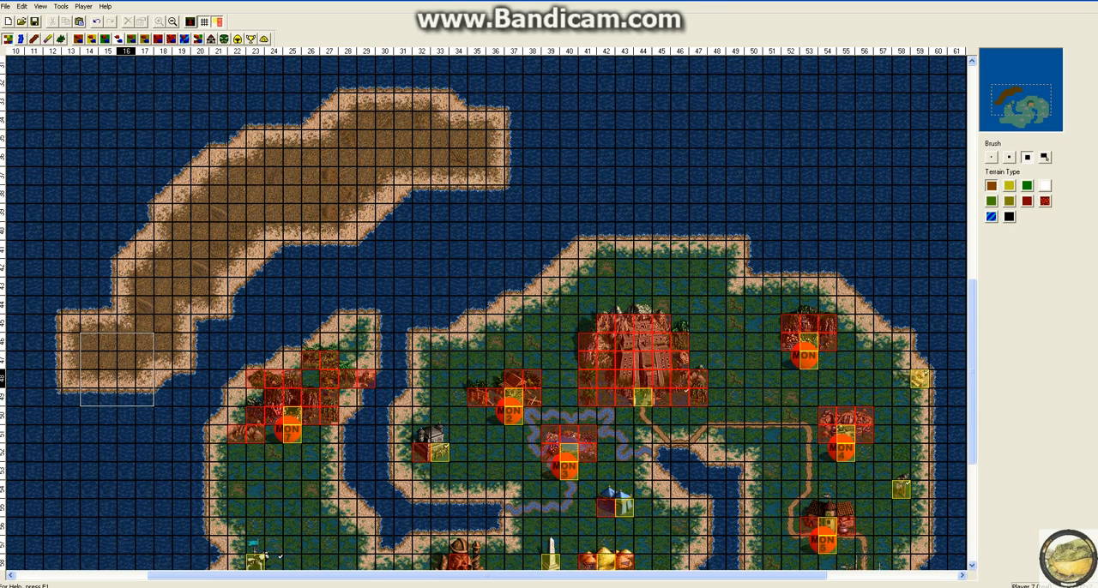
Step: Undo all the dirt terrain painted in the water
key("ctrl+z")
key("ctrl+z")
key("ctrl+z")
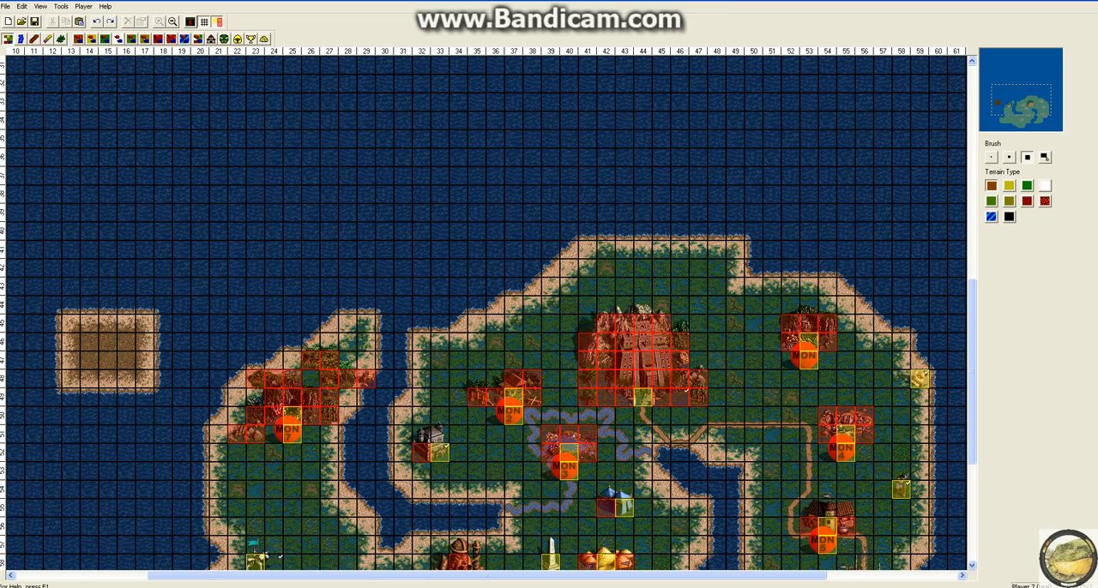
key("ctrl+z")
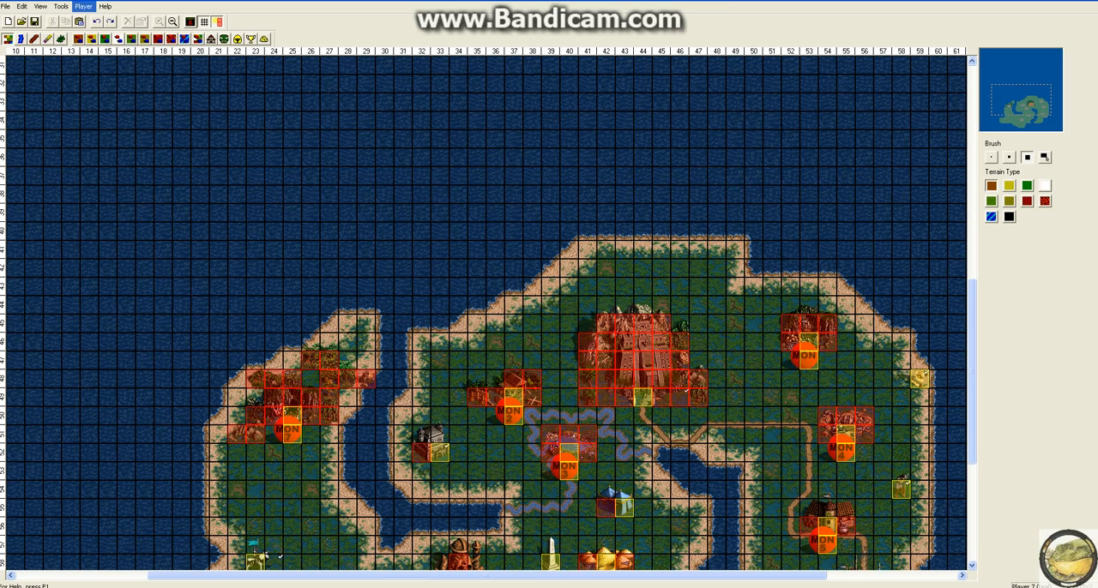
Step: Review the decorative terrain tile and AutoSave options
left_click(61, 6)
left_click(76, 107)
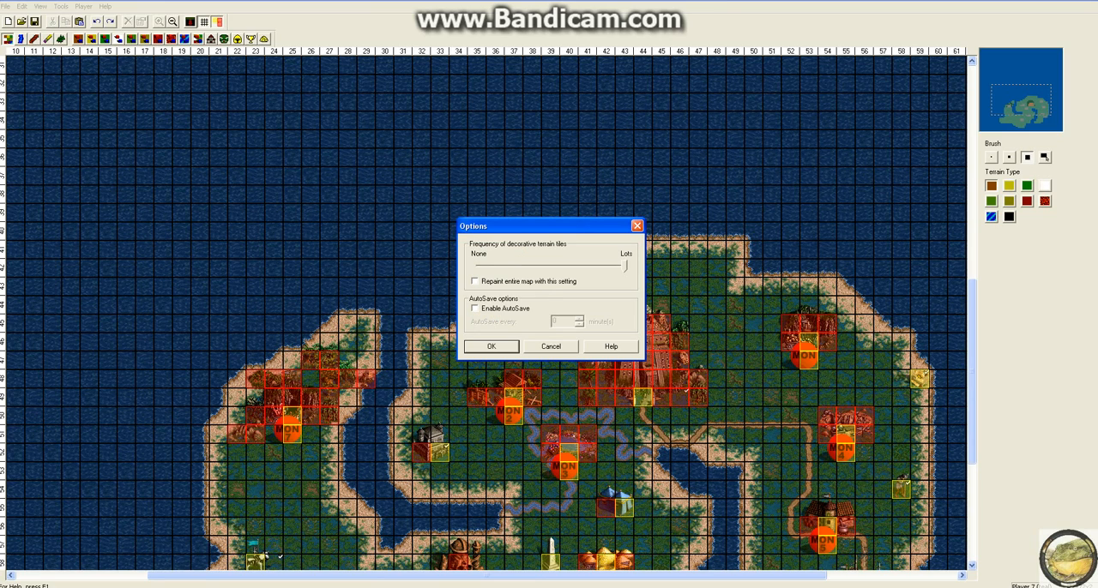
left_click(491, 347)
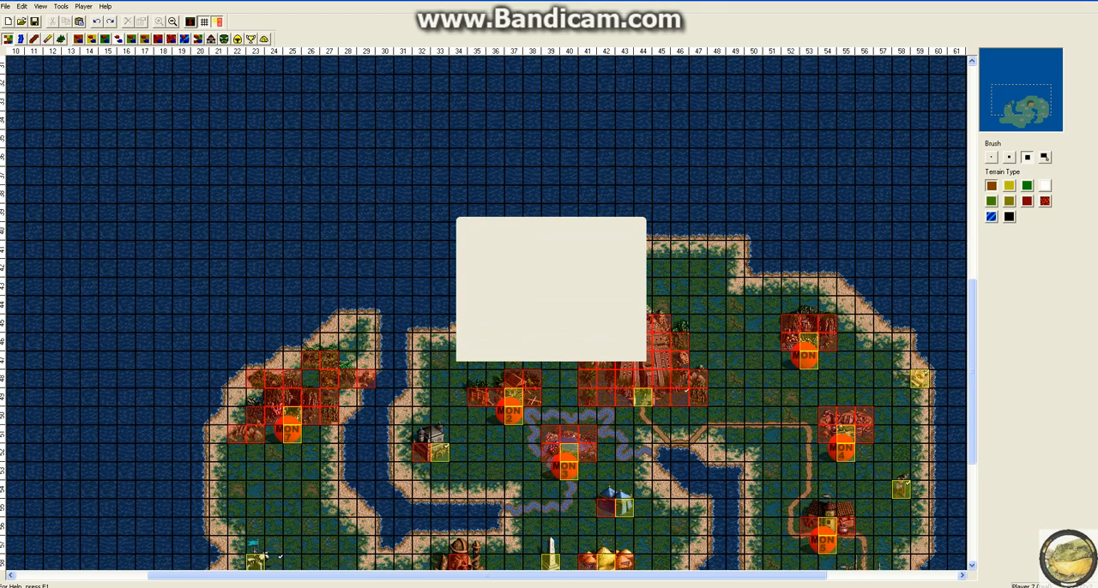
Step: Make Player 1 (red) the active player and place a flagged grass object just north of the large fortress town
left_click(84, 6)
mouse_move(61, 6)
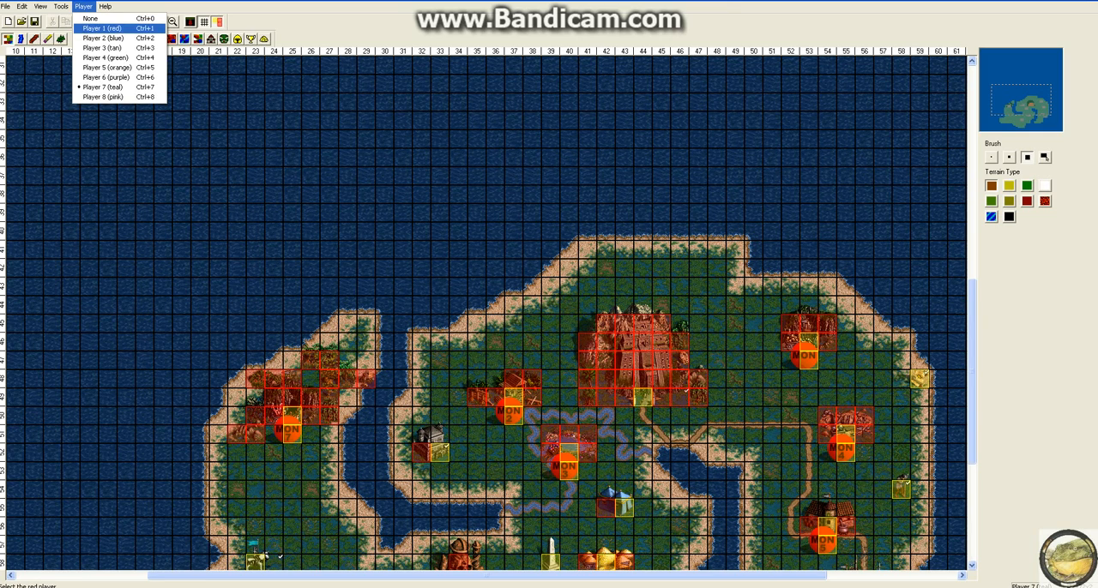
left_click(102, 28)
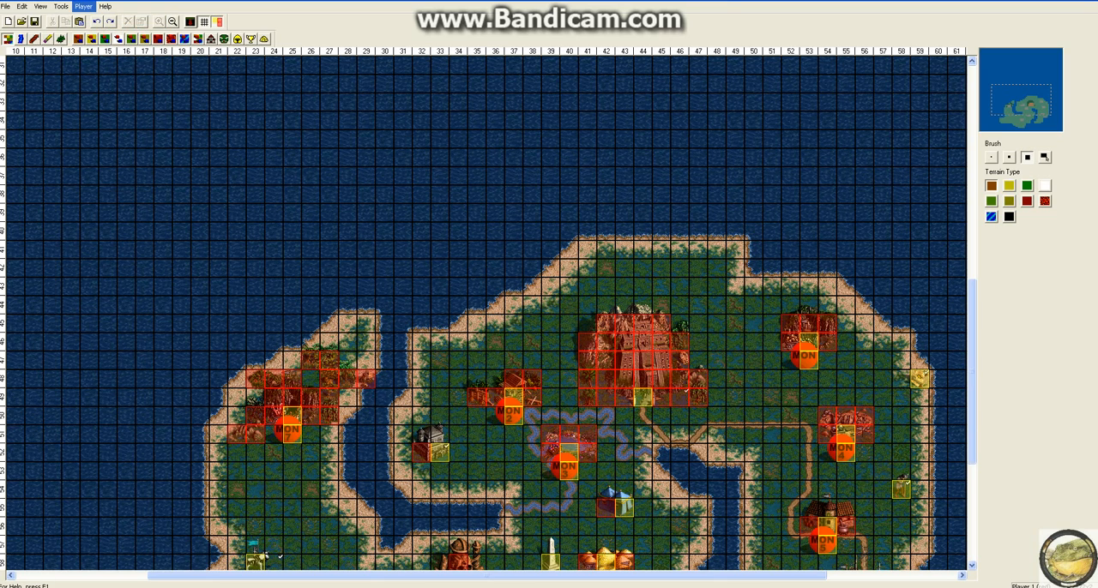
left_click(105, 40)
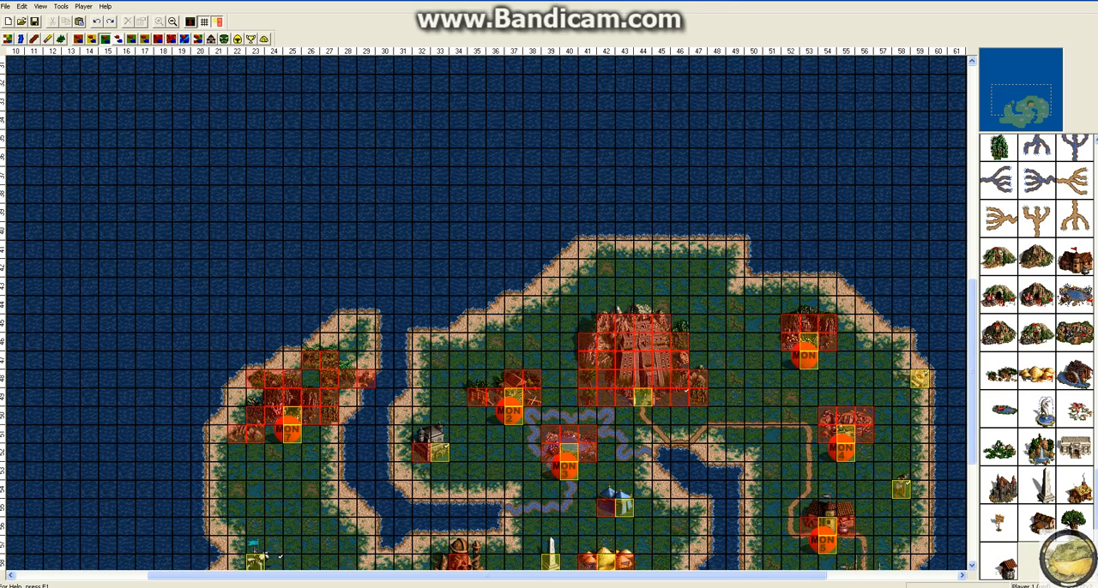
left_click(662, 290)
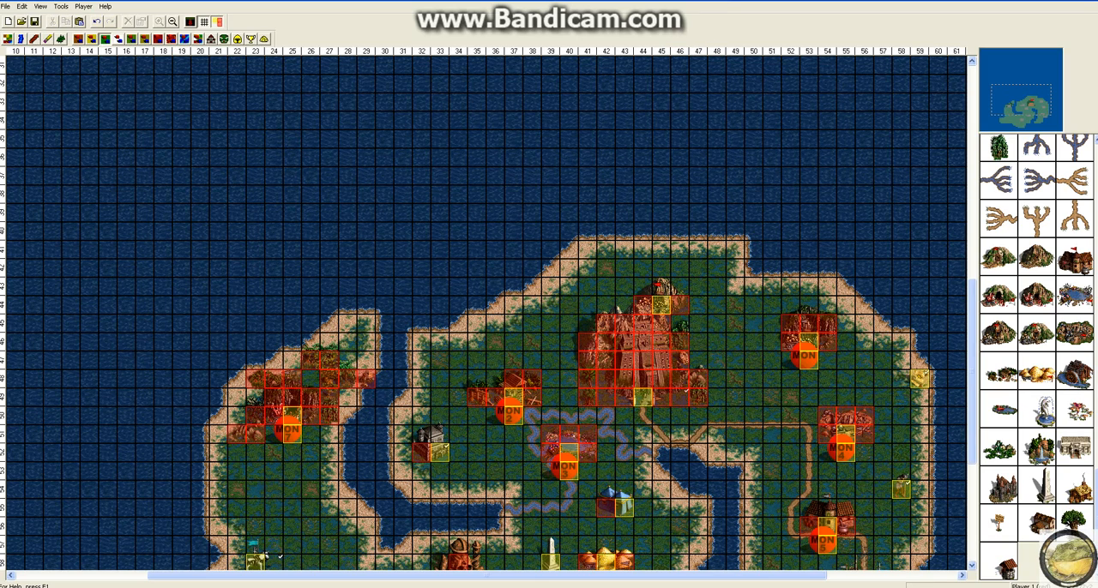
left_click(83, 6)
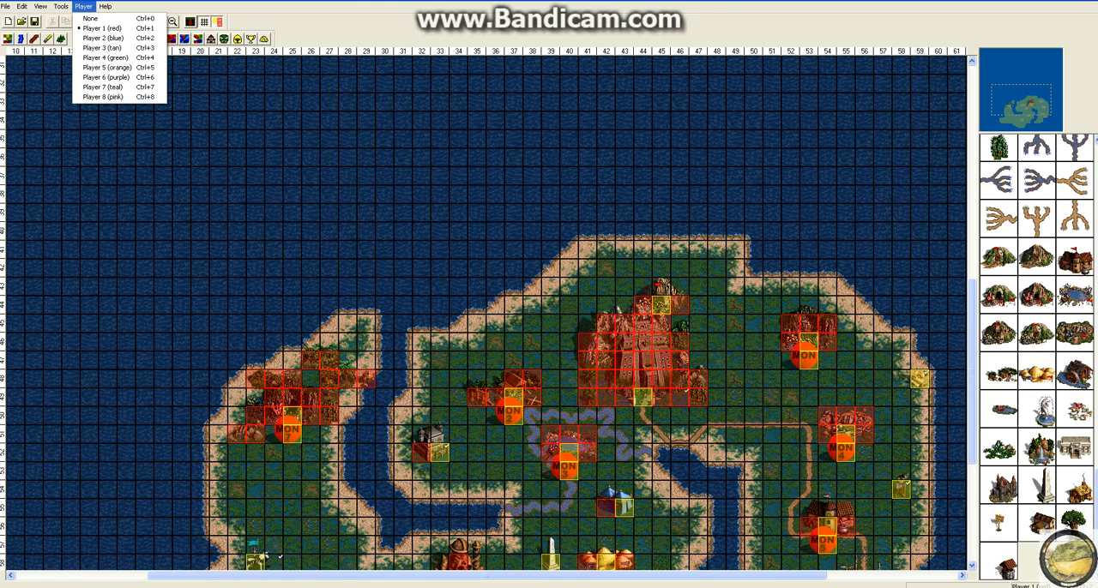
mouse_move(105, 7)
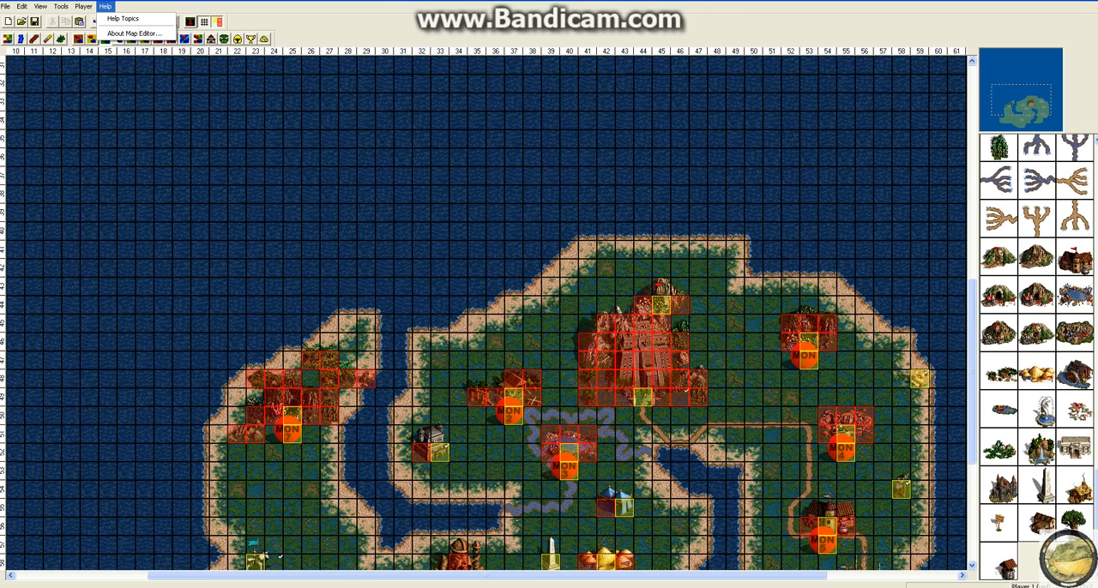
left_click(292, 156)
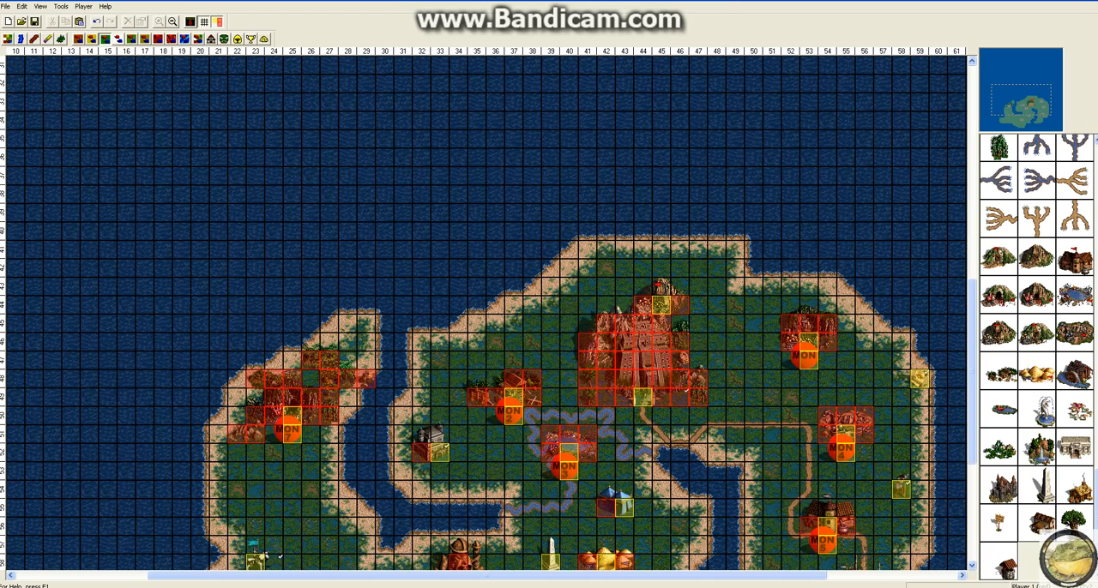
Step: Limit the hero experience level to 6 in the general map specifications
left_click(61, 6)
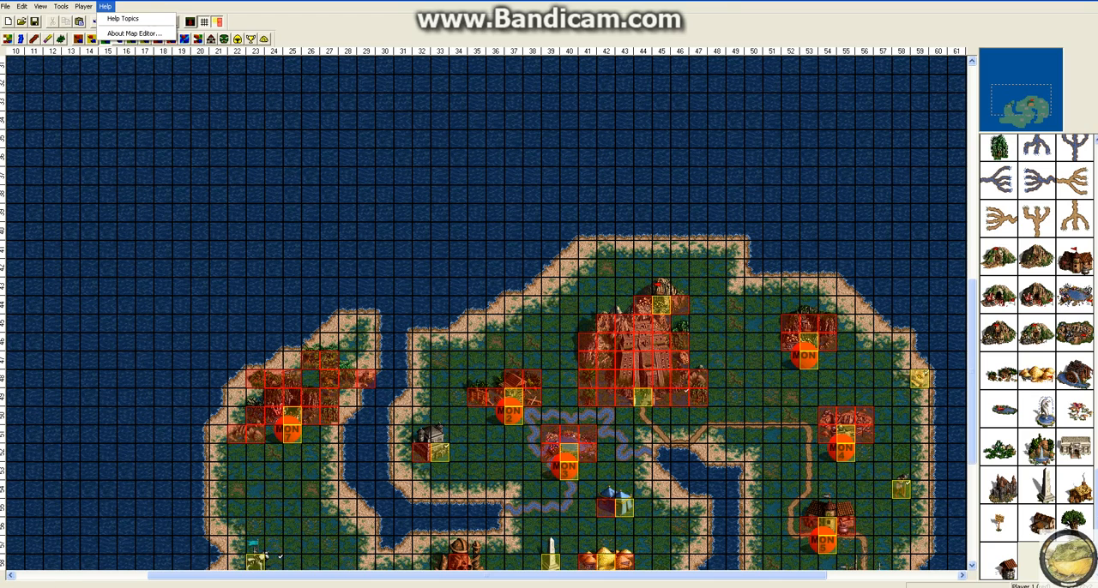
mouse_move(61, 7)
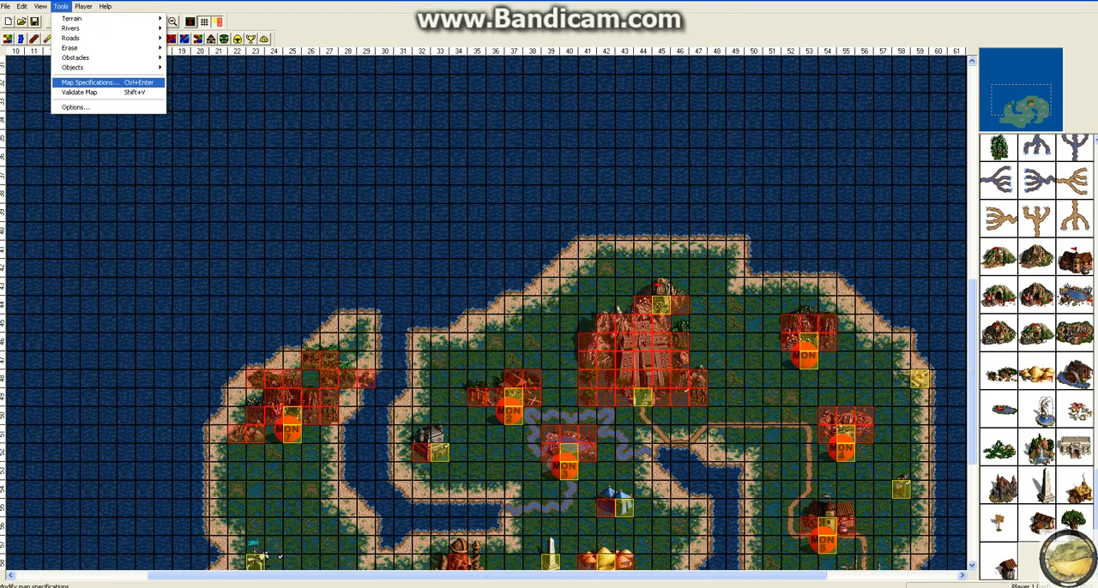
left_click(89, 82)
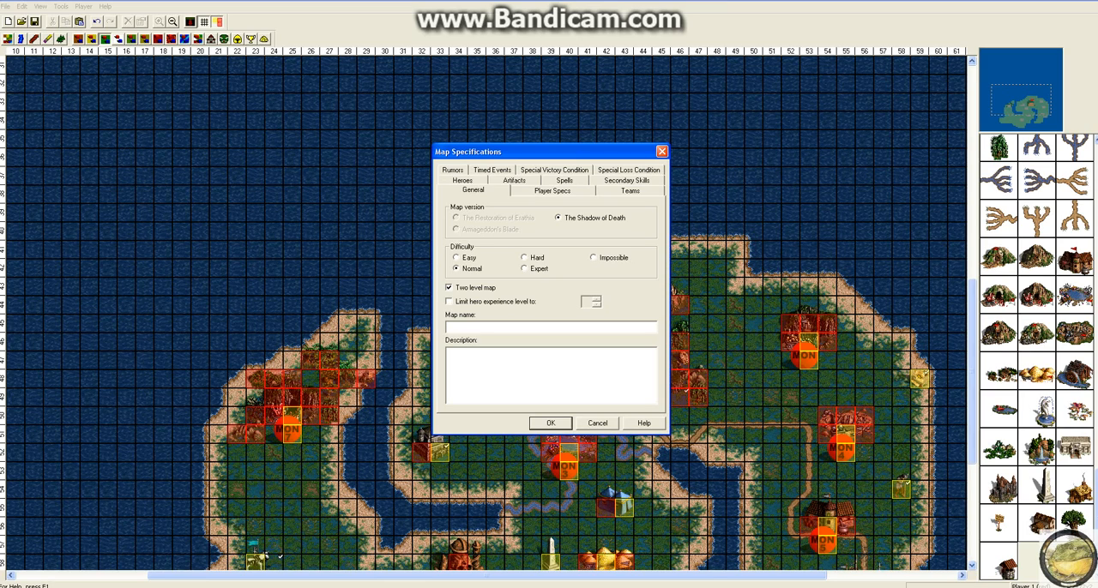
left_click(448, 302)
type("6")
Step: Name the map "Weird and Akward" and enter "Do not play" as its description
type("Weird")
type(" and Akwa")
type("rd")
type("Do n")
type("ot play.")
Step: Give Player 3 (tan) the Fortress at (44, 49, 0) as main town and generate a hero there
left_click(553, 190)
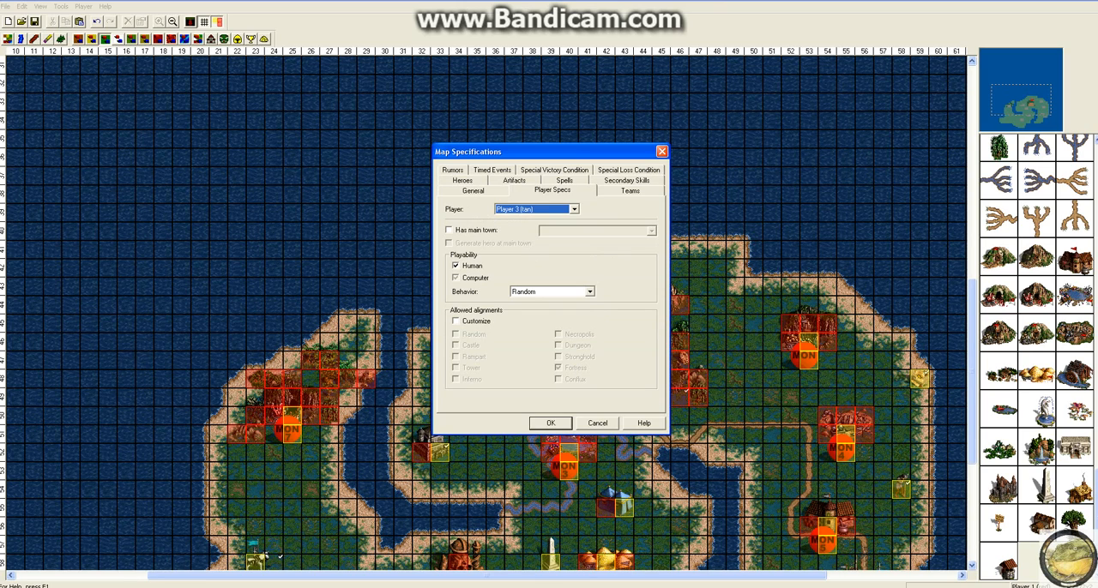
left_click(574, 210)
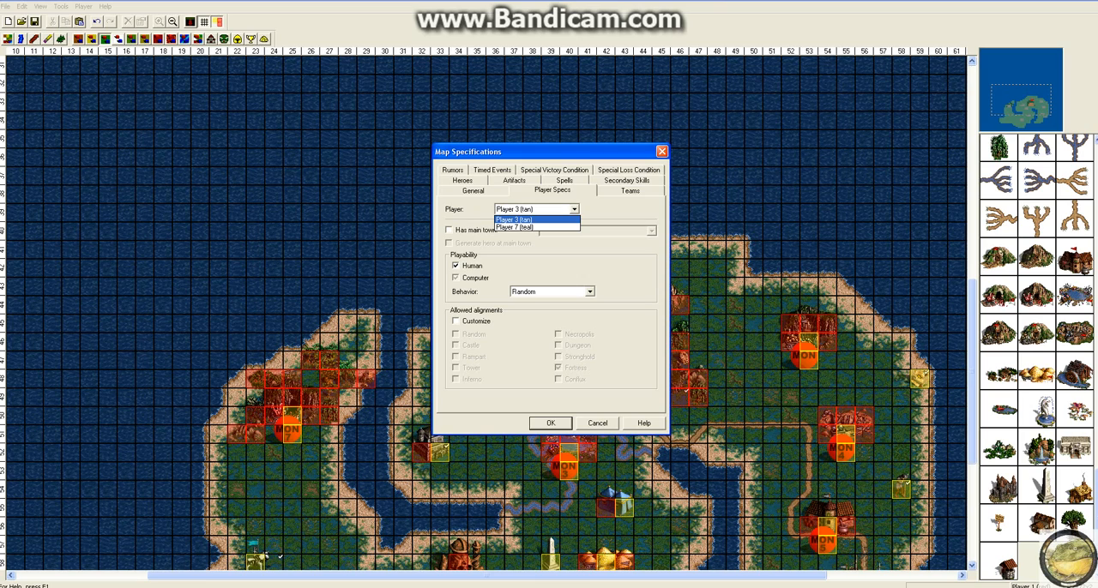
left_click(525, 219)
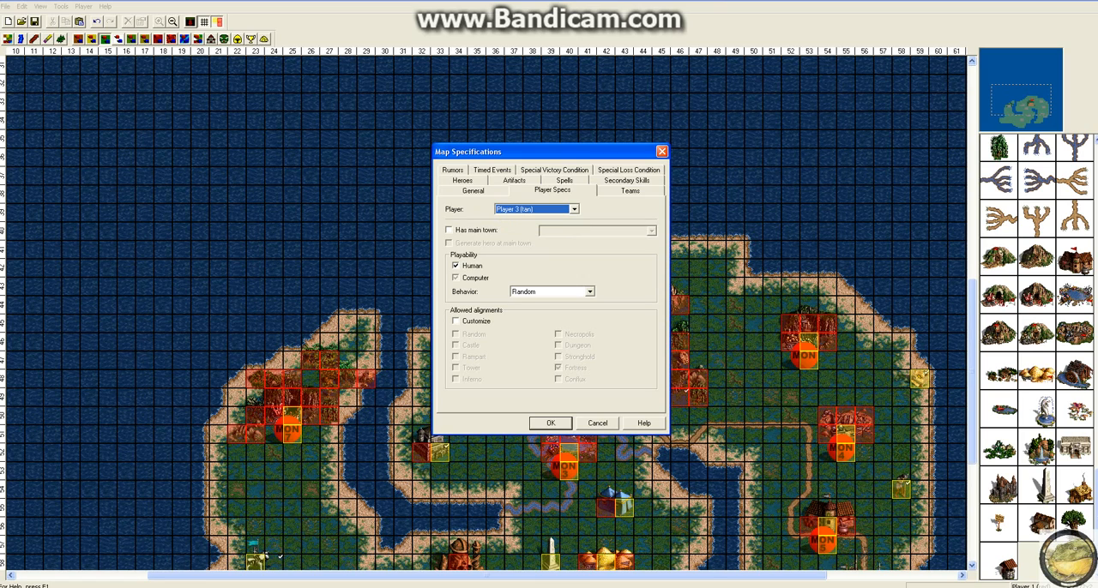
left_click(449, 230)
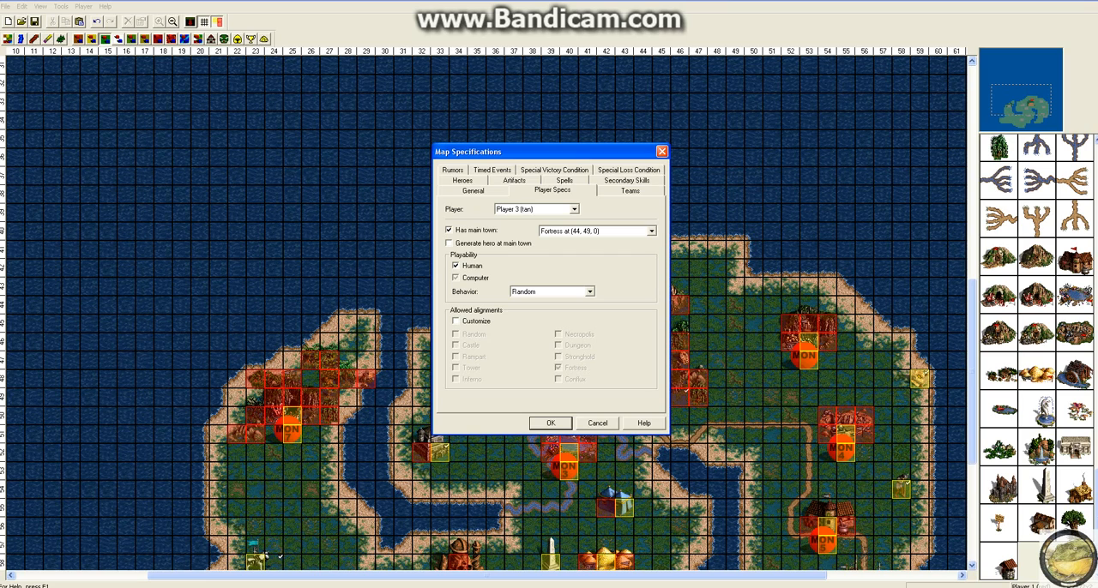
left_click_drag(549, 152, 643, 156)
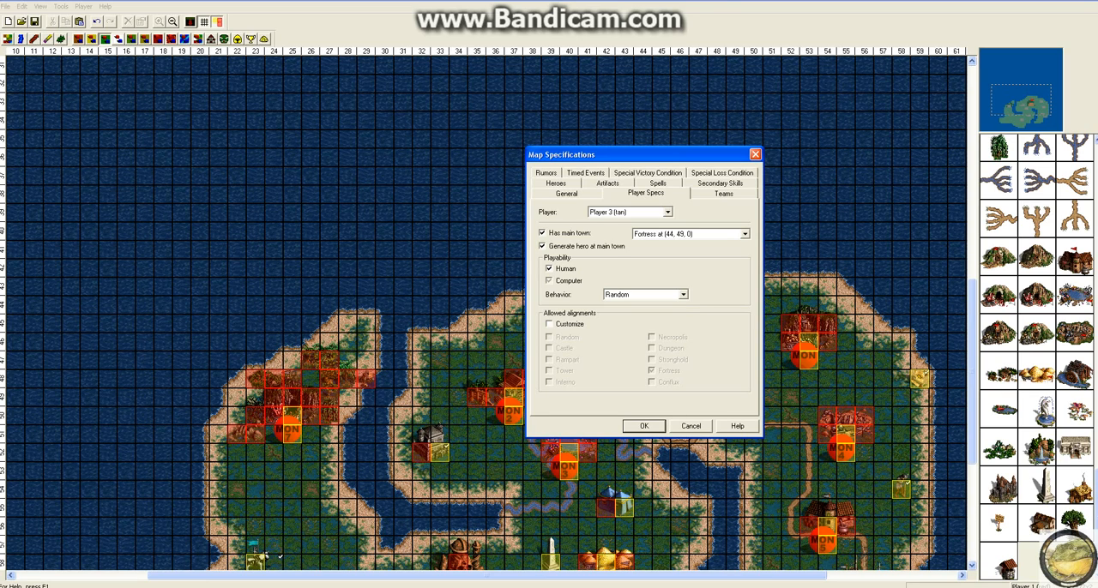
Step: Choose Random behavior for Player 3 (tan) and reselect that player in the player specifications
left_click(645, 294)
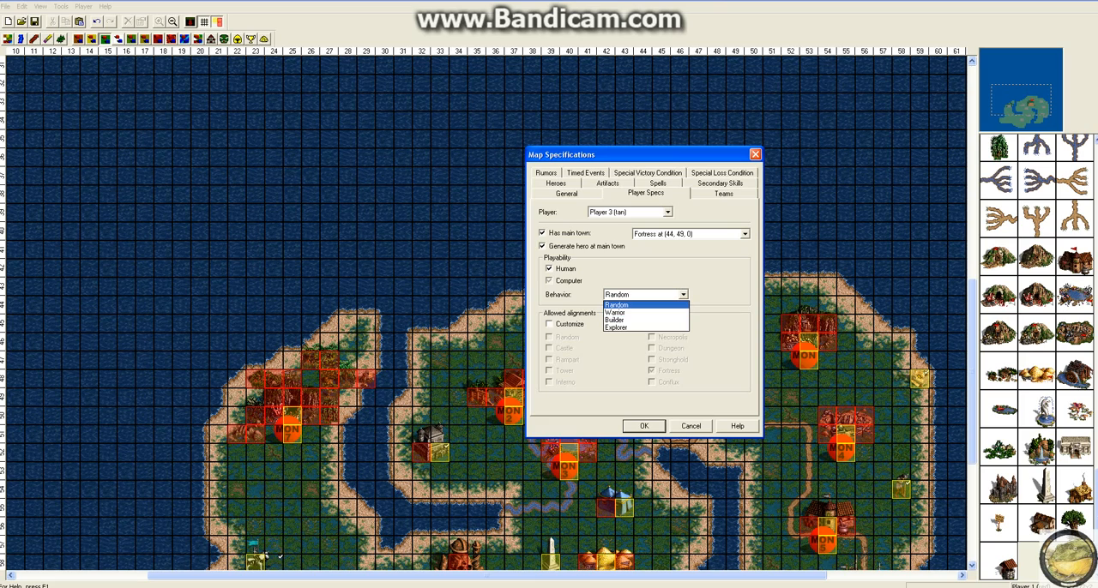
left_click(645, 304)
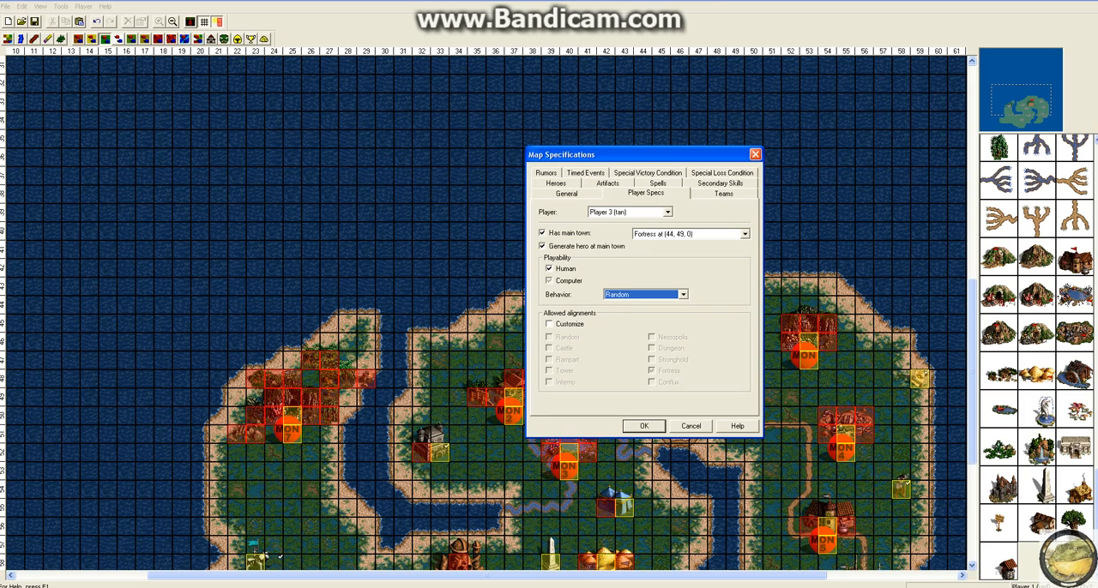
left_click(668, 211)
left_click(644, 231)
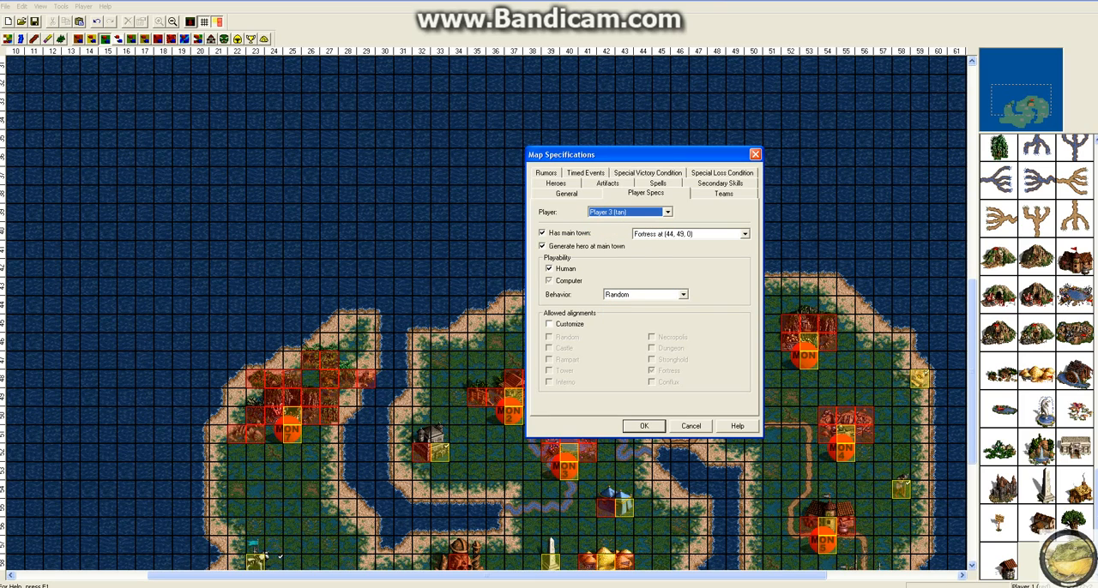
Step: Turn customization of allowed alignments for Player 3 (tan) on and back off
left_click(550, 324)
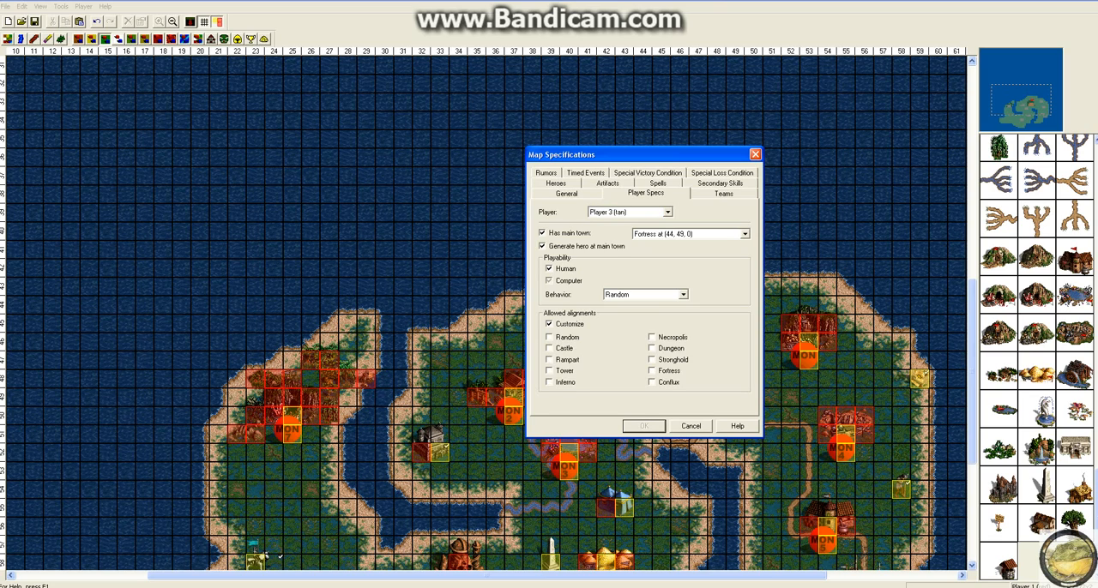
left_click(550, 325)
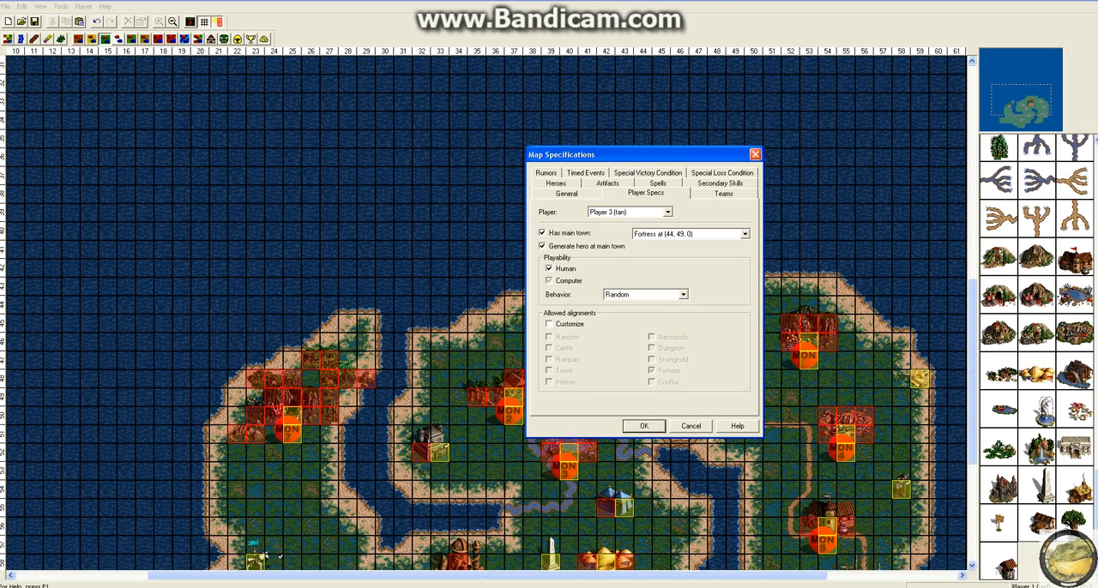
Step: Set the behavior of Player 7 (teal) to Warrior and customize its allowed alignments, adding Necropolis
left_click(668, 212)
left_click(643, 231)
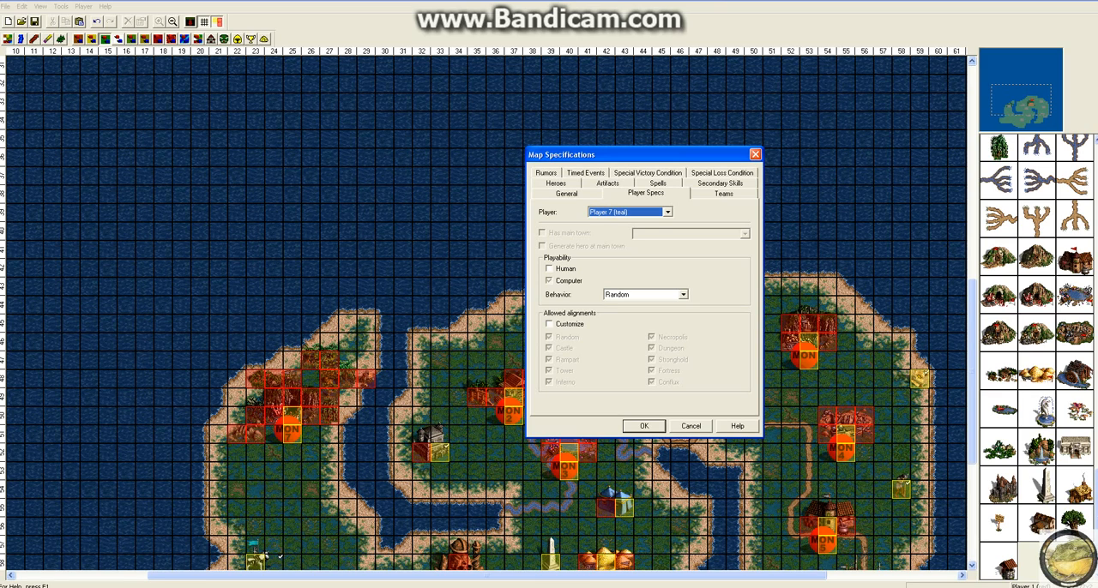
left_click(683, 295)
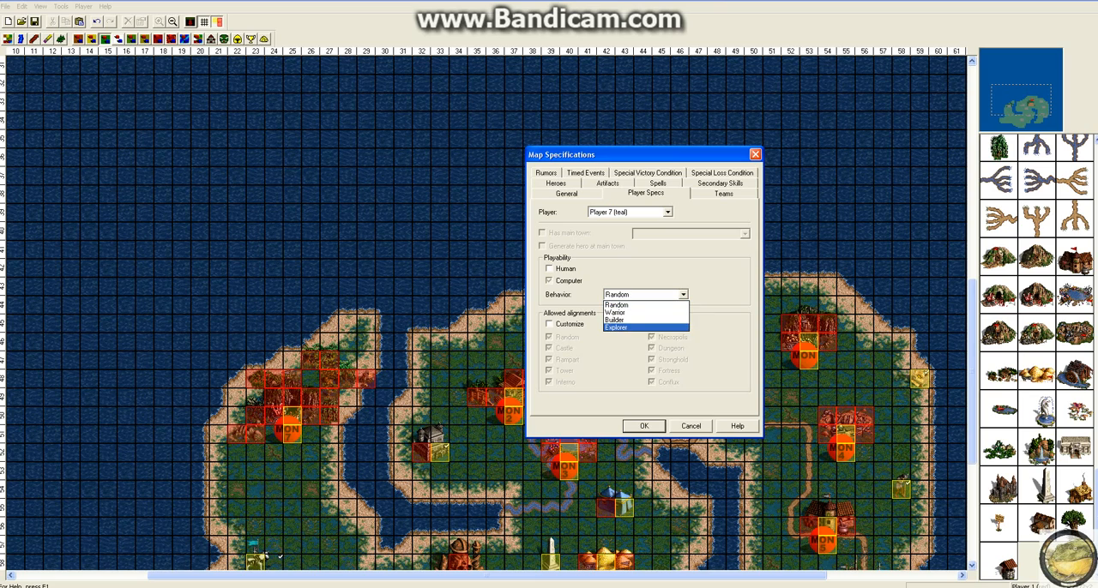
key("Up")
key("Up")
key("Return")
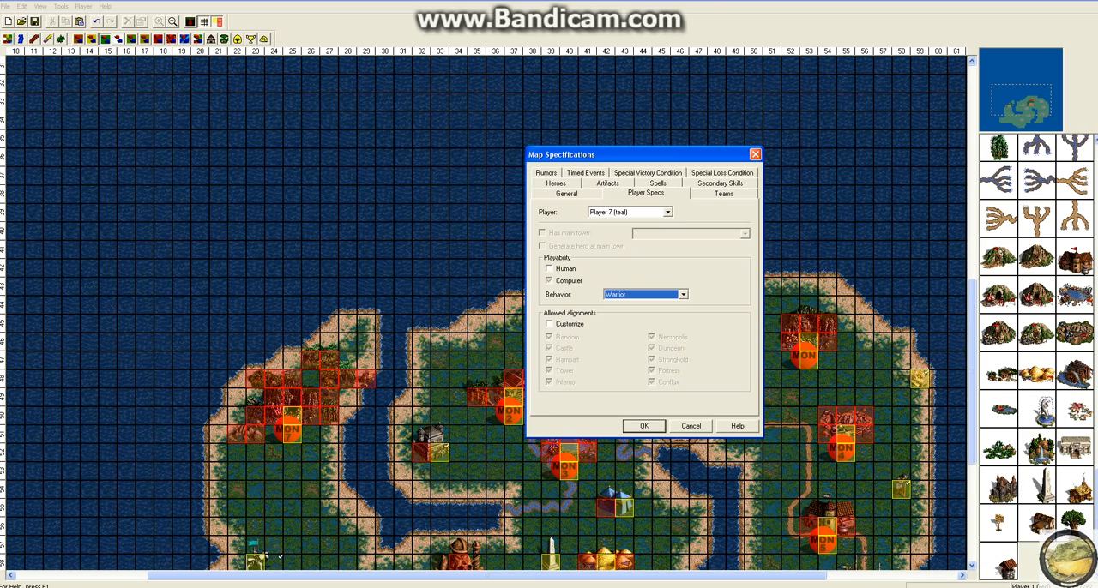
left_click(550, 324)
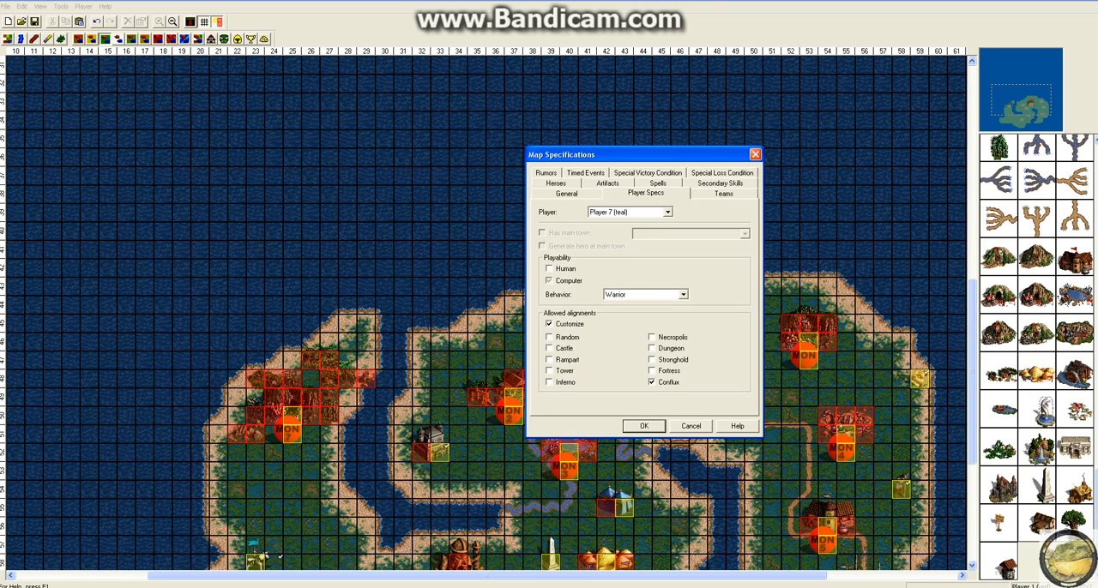
left_click(652, 338)
Step: Make the heroes Orrin, Valeska, Edric, Sylvia, Sorsha, Tyris and Sir Mullich unavailable in the map specifications
left_click(724, 194)
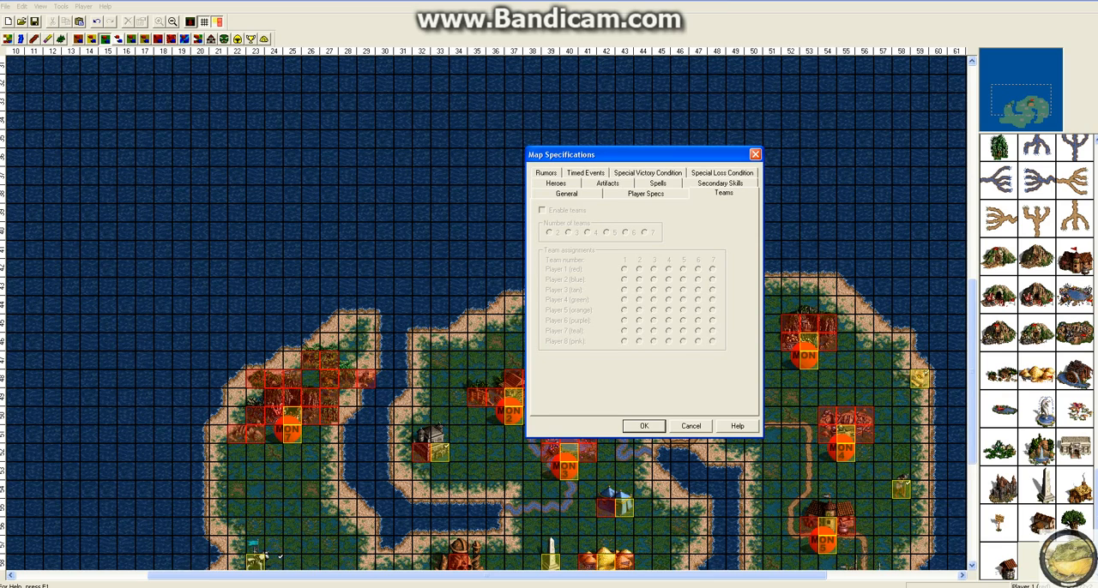
left_click(567, 193)
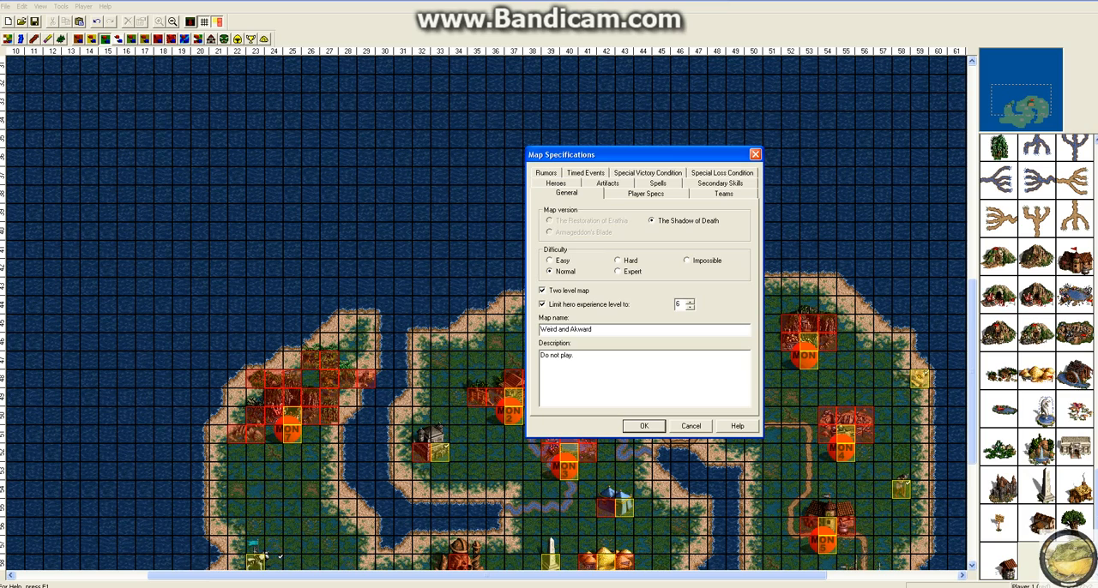
left_click(555, 184)
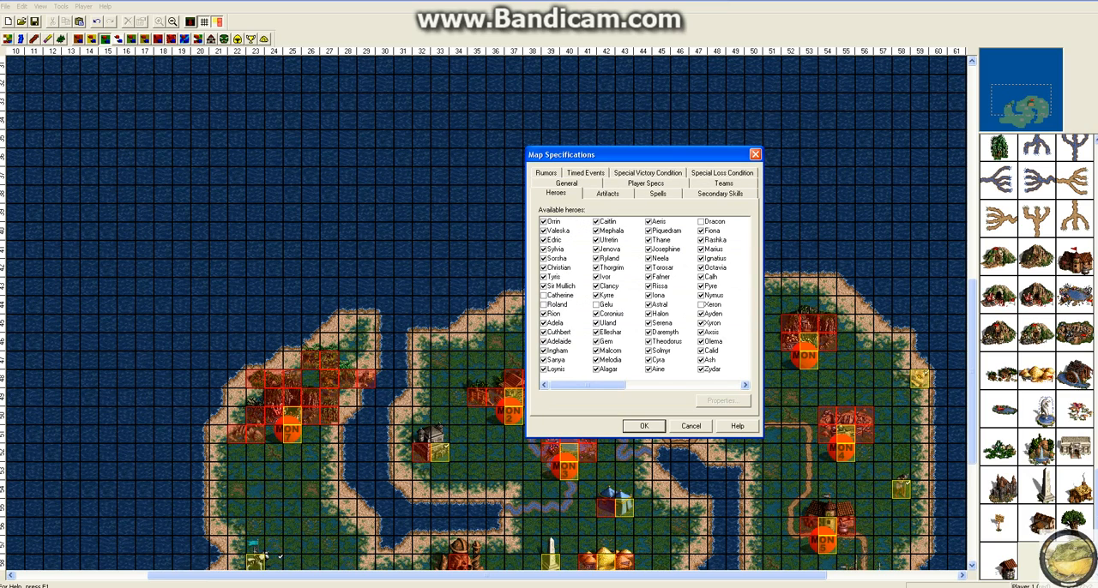
left_click_drag(588, 385, 704, 385)
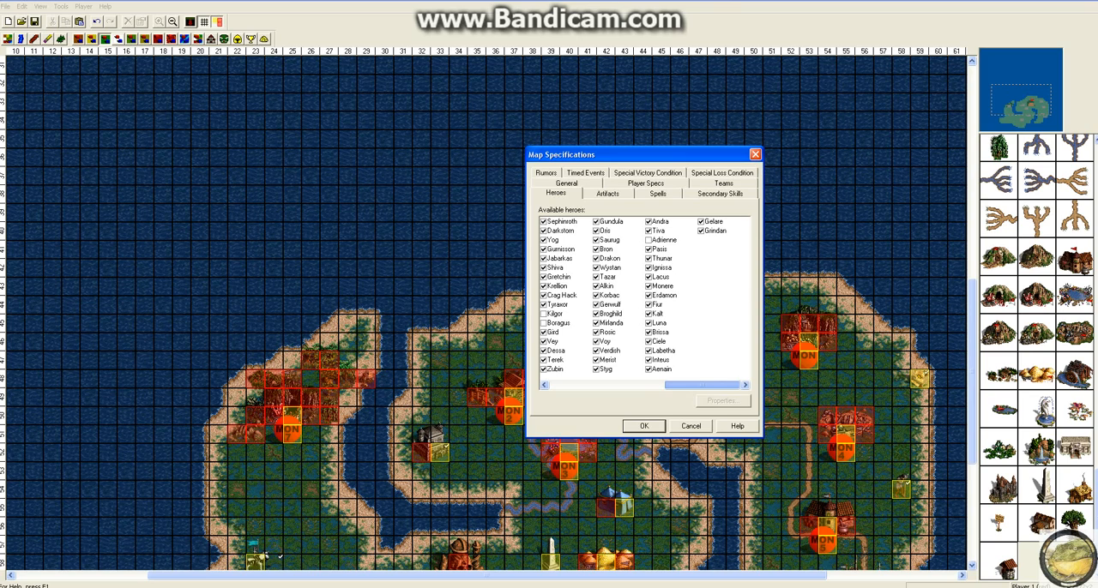
left_click_drag(704, 385, 587, 385)
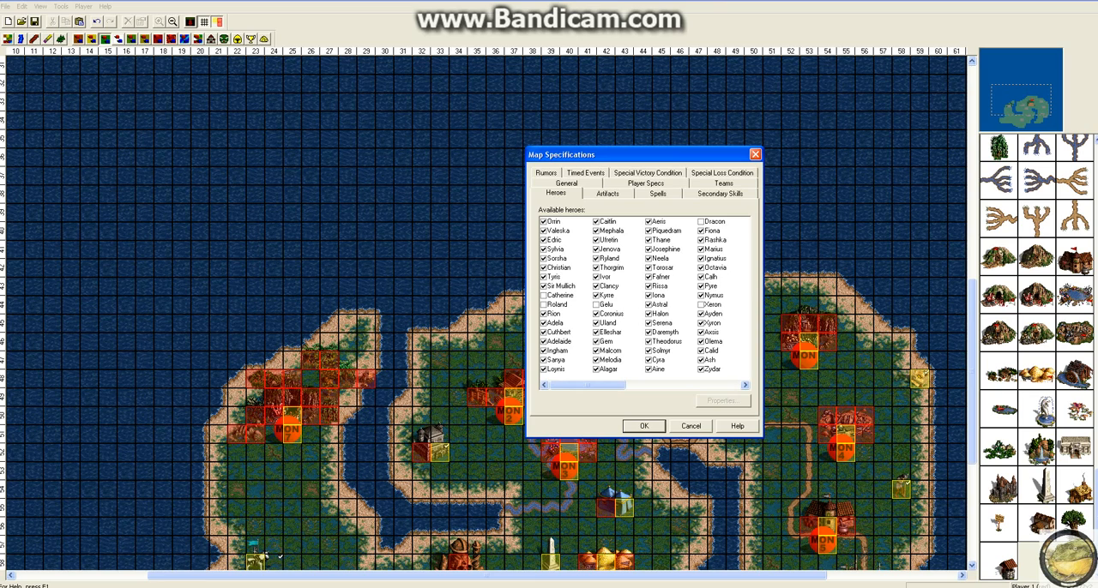
left_click(544, 222)
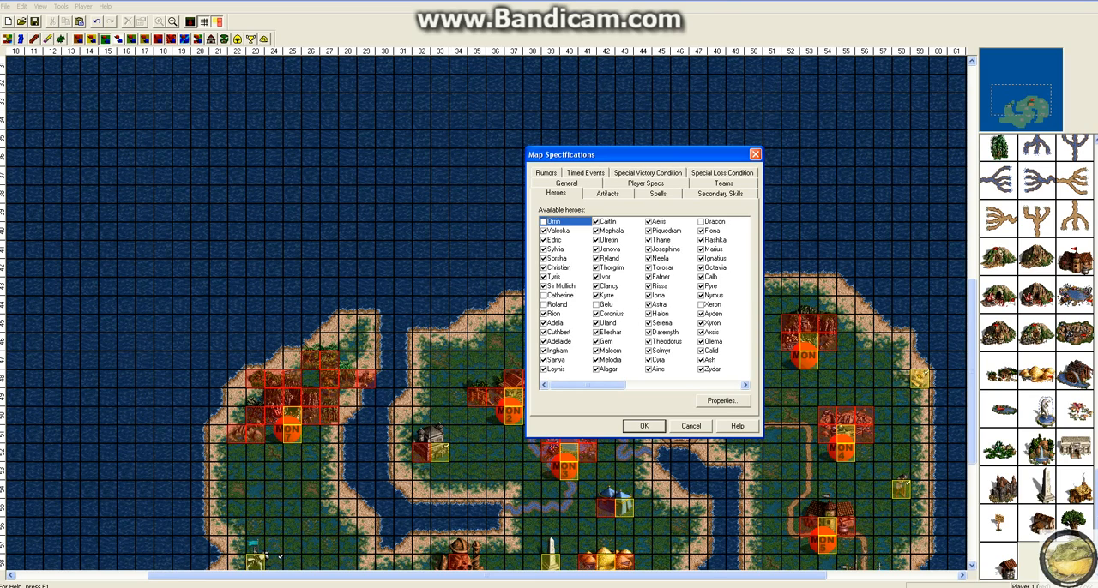
left_click(544, 230)
left_click(544, 241)
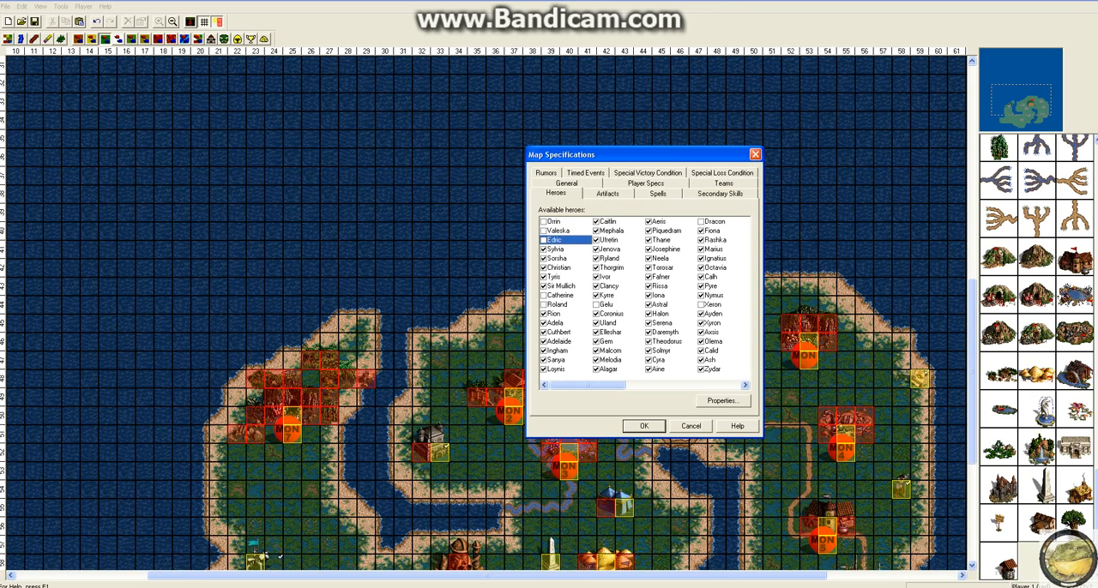
left_click(544, 248)
left_click(544, 258)
left_click(544, 277)
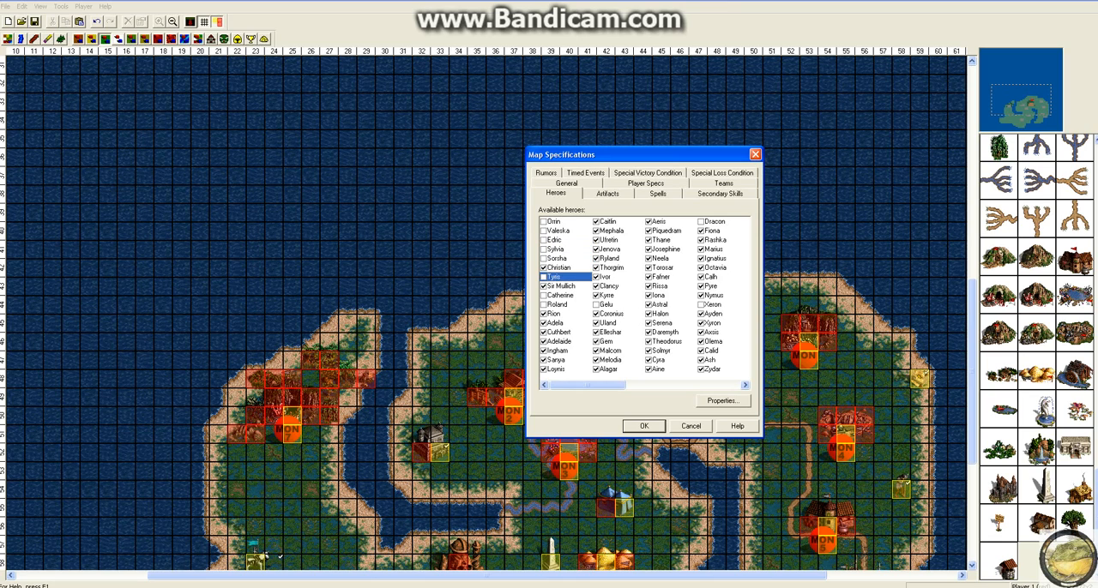
left_click(544, 287)
Step: Look through the map's artifact list and enable the Angelic Alliance artifact
left_click(607, 194)
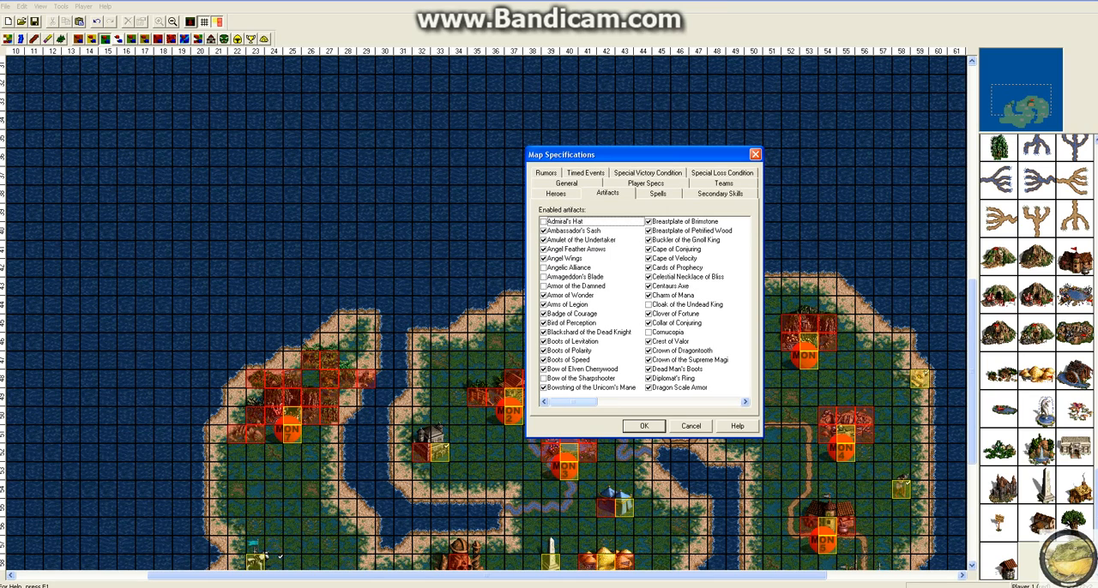
left_click_drag(574, 401, 716, 401)
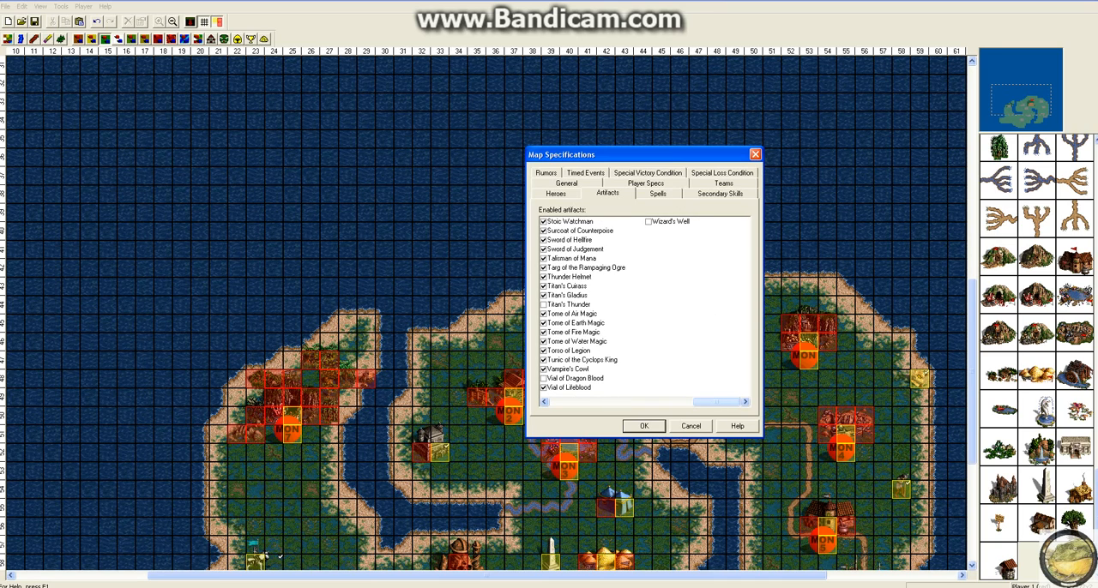
left_click_drag(716, 401, 573, 402)
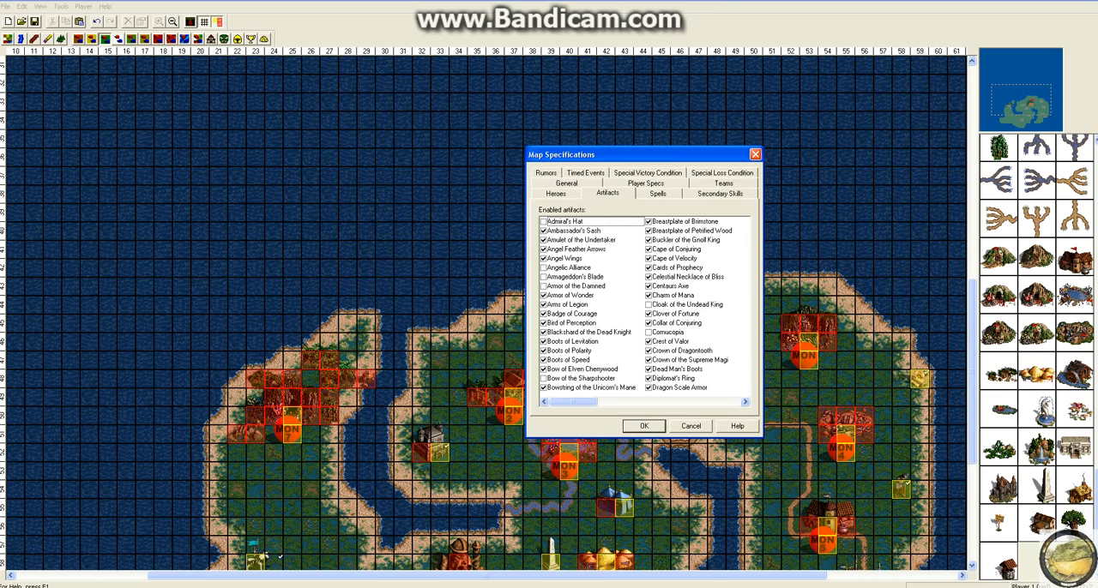
left_click(544, 268)
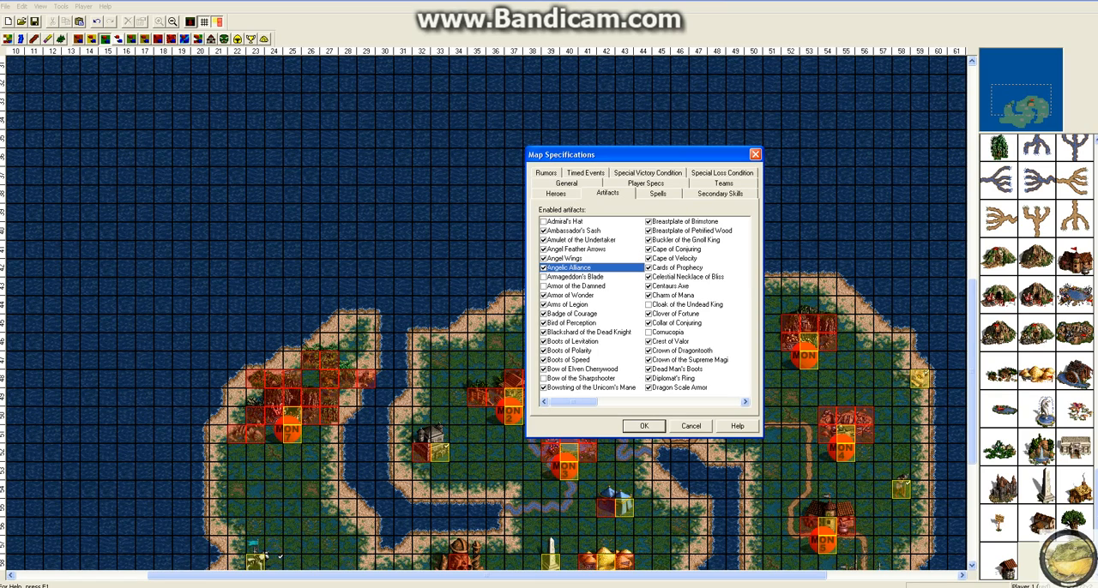
Step: Look through the map's spell list and disable the Fly and Dimension Door spells
left_click(658, 194)
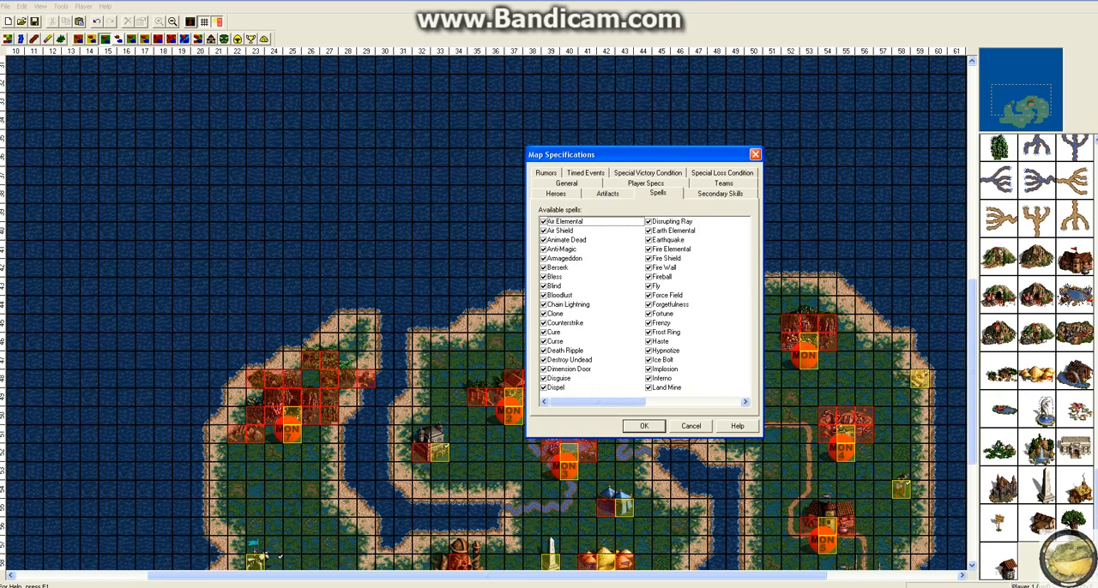
left_click_drag(598, 402, 696, 401)
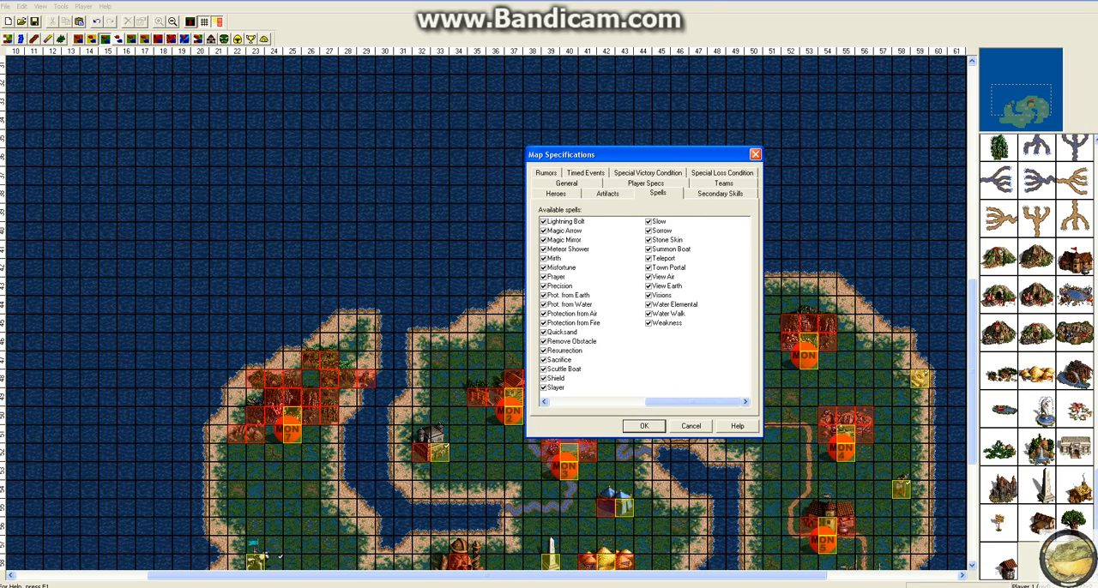
left_click(669, 314)
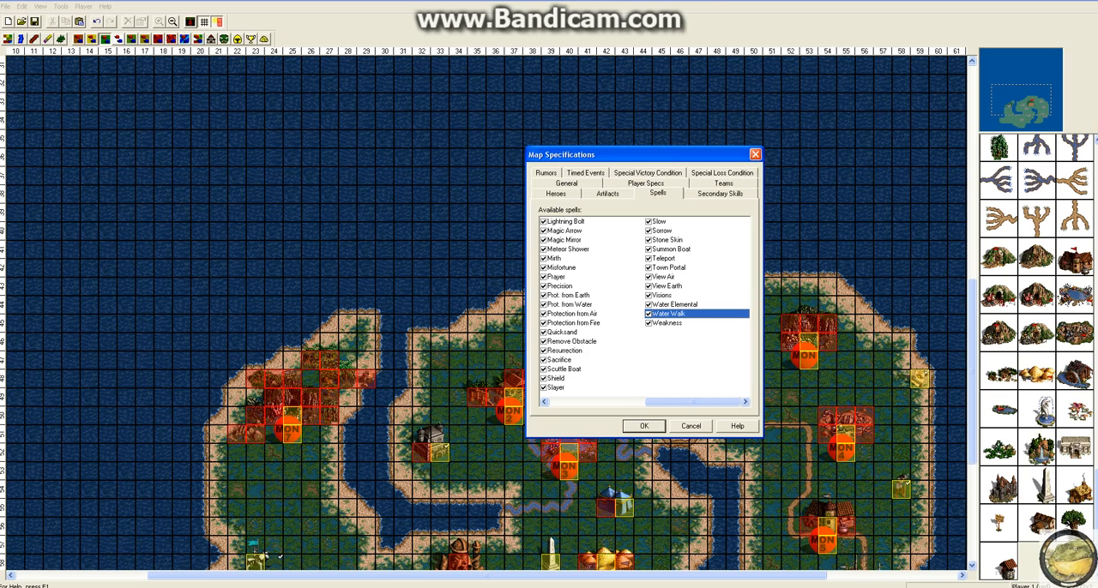
left_click_drag(693, 401, 596, 401)
left_click(669, 287)
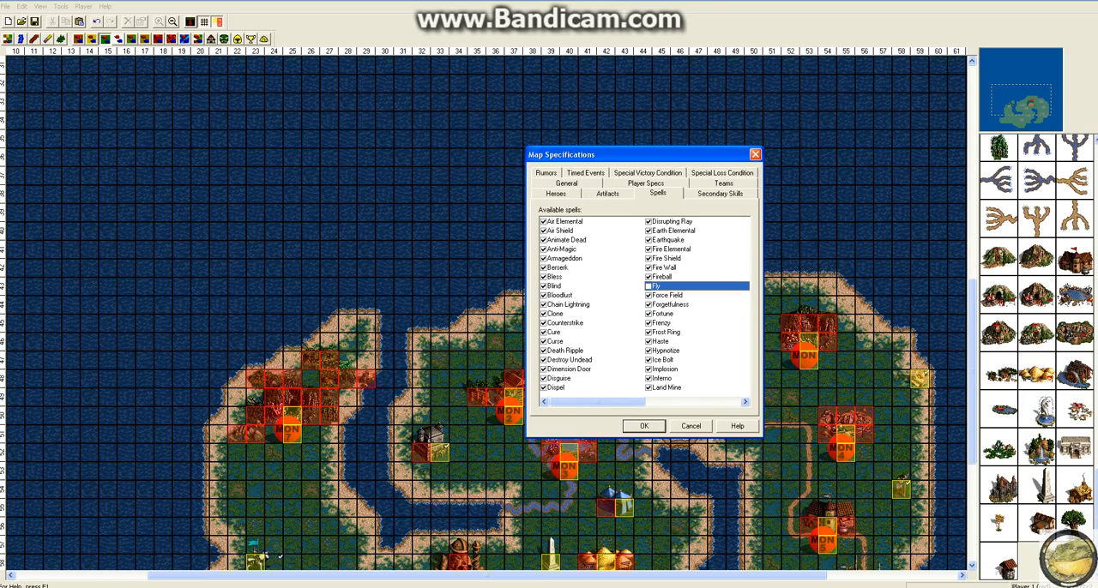
left_click(544, 370)
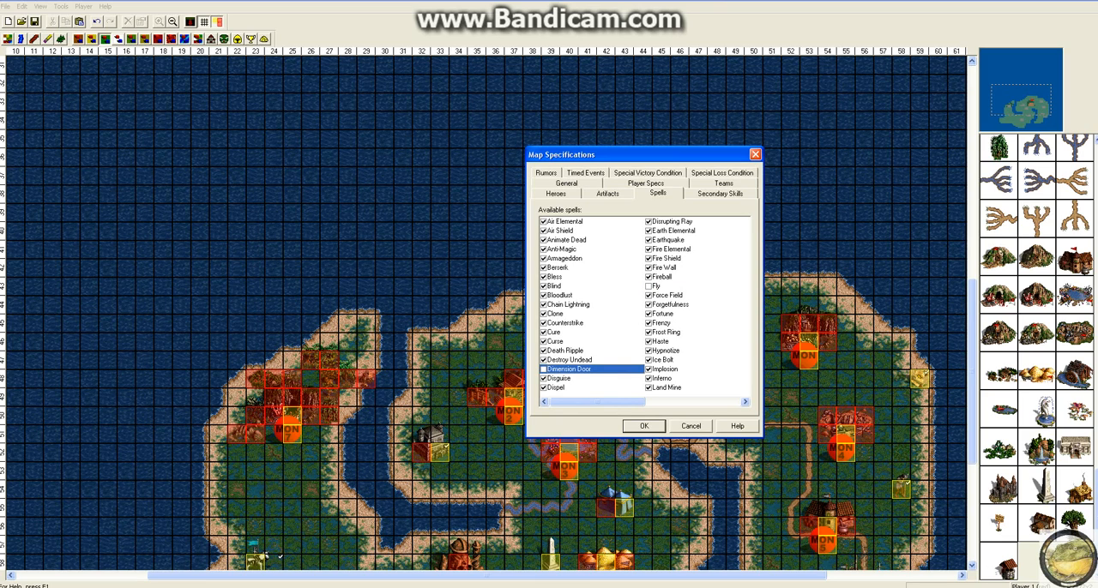
Step: Disable the secondary skills Necromancy, Learning and Intelligence for the map
left_click(720, 194)
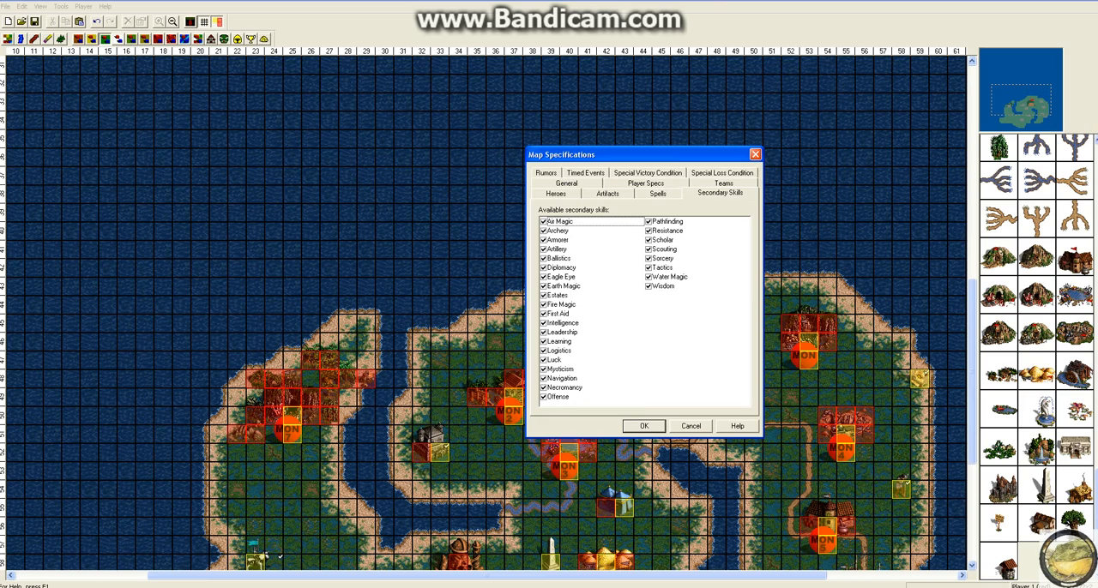
left_click(544, 388)
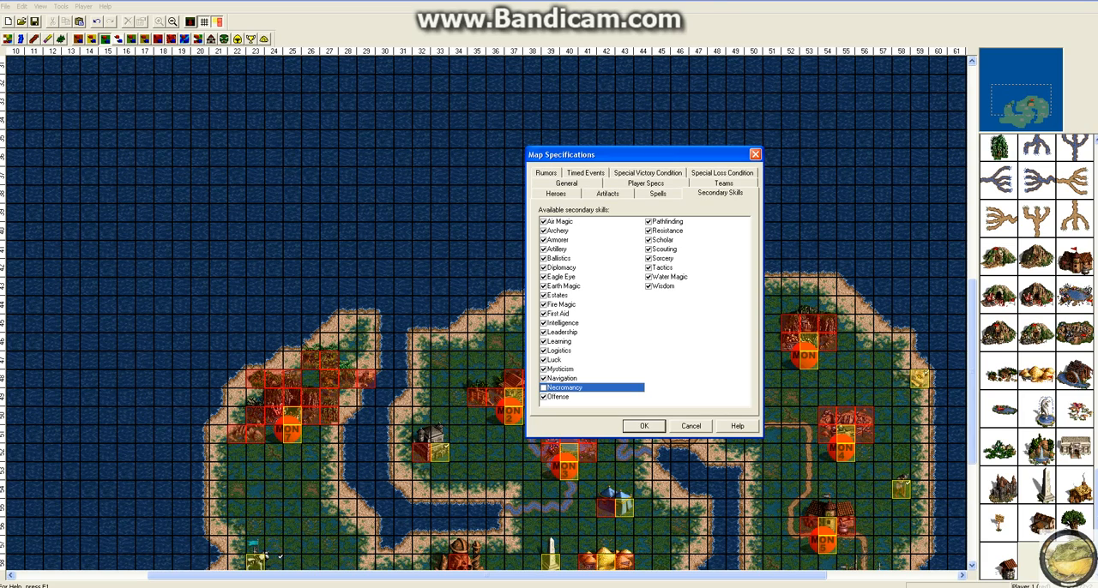
left_click(544, 351)
left_click(544, 341)
left_click(544, 323)
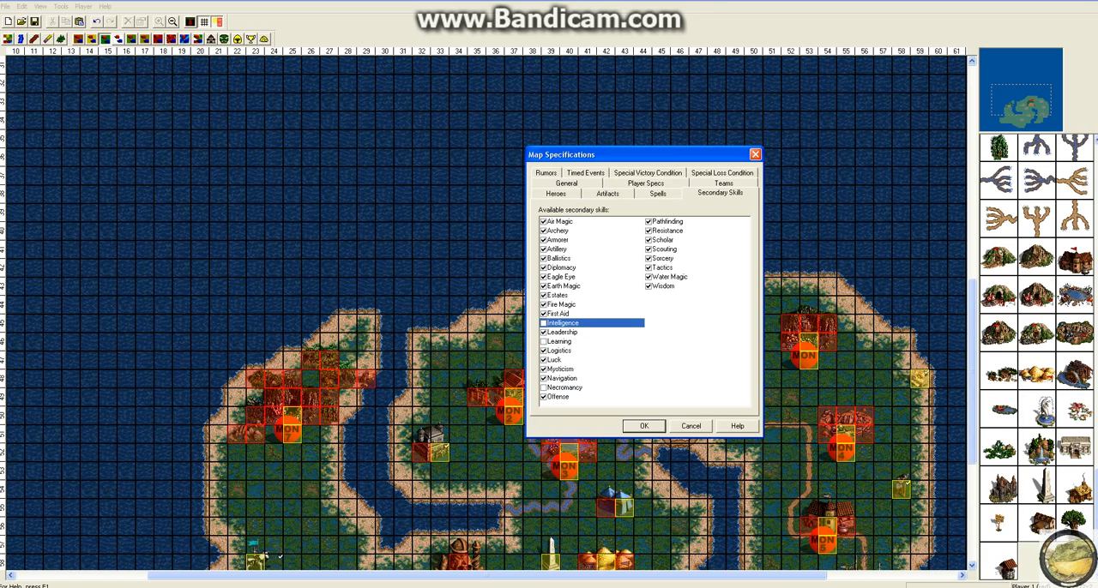
Step: Disable the secondary skills Fire Magic, Earth Magic, Diplomacy, Armorer, Archery, Resistance, Scouting and Sorcery
left_click(544, 305)
left_click(544, 287)
left_click(543, 267)
left_click(544, 240)
left_click(543, 231)
left_click(649, 231)
left_click(649, 249)
left_click(649, 259)
left_click(669, 277)
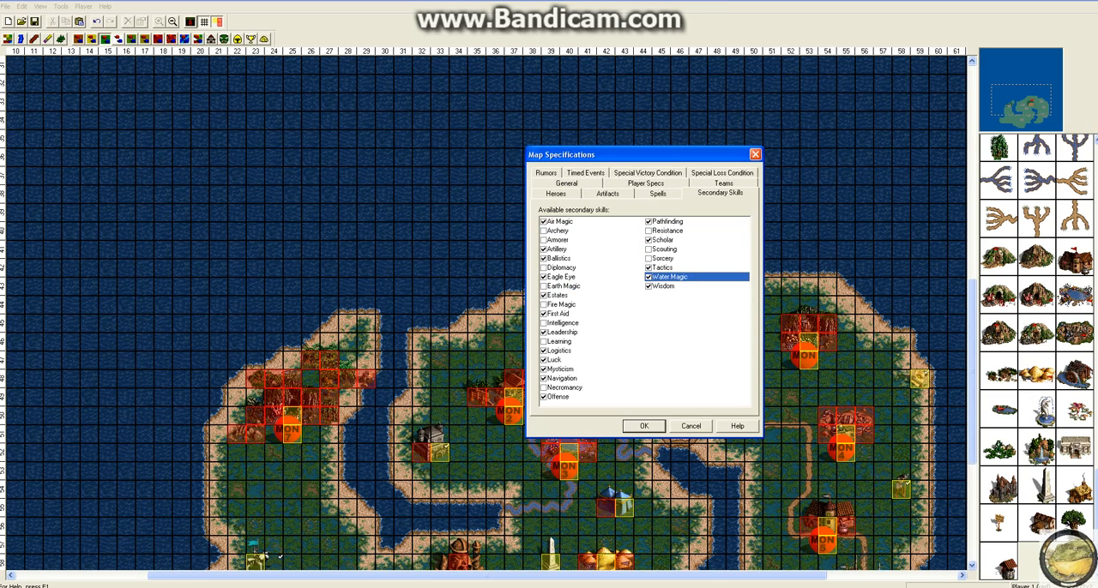
left_click(562, 323)
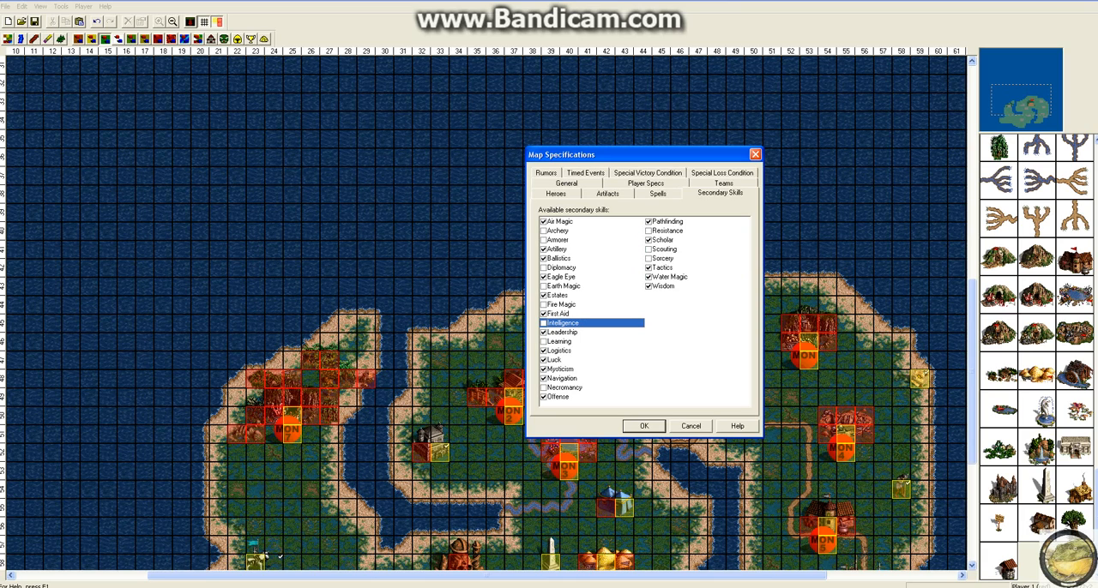
left_click(556, 193)
left_click(607, 194)
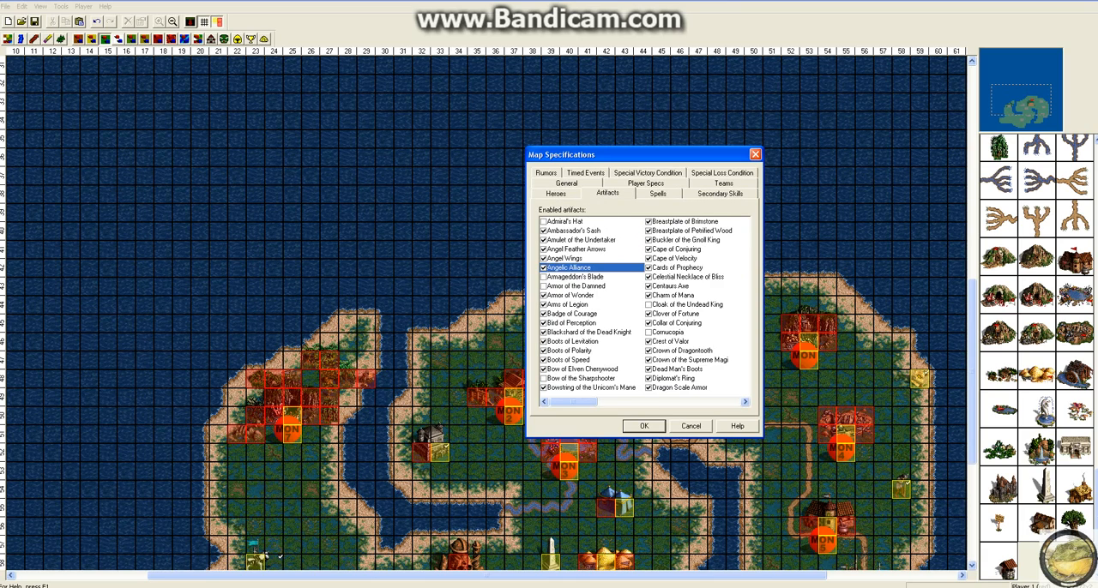
left_click(658, 194)
Step: Add a map rumor named "HA" with the text "I poisoned your drink."
left_click(545, 173)
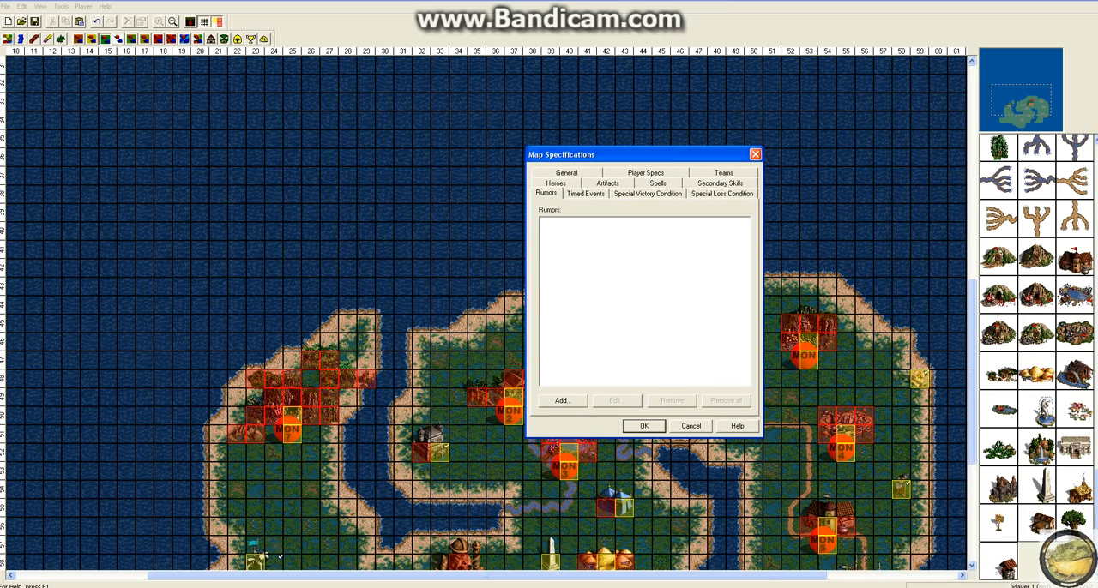
left_click(562, 400)
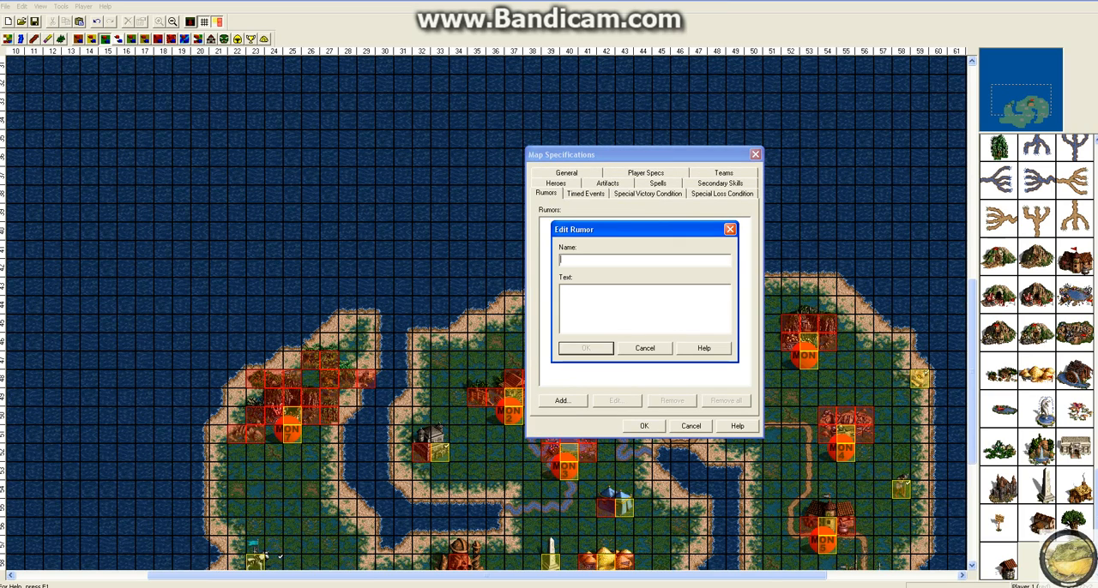
key("Escape")
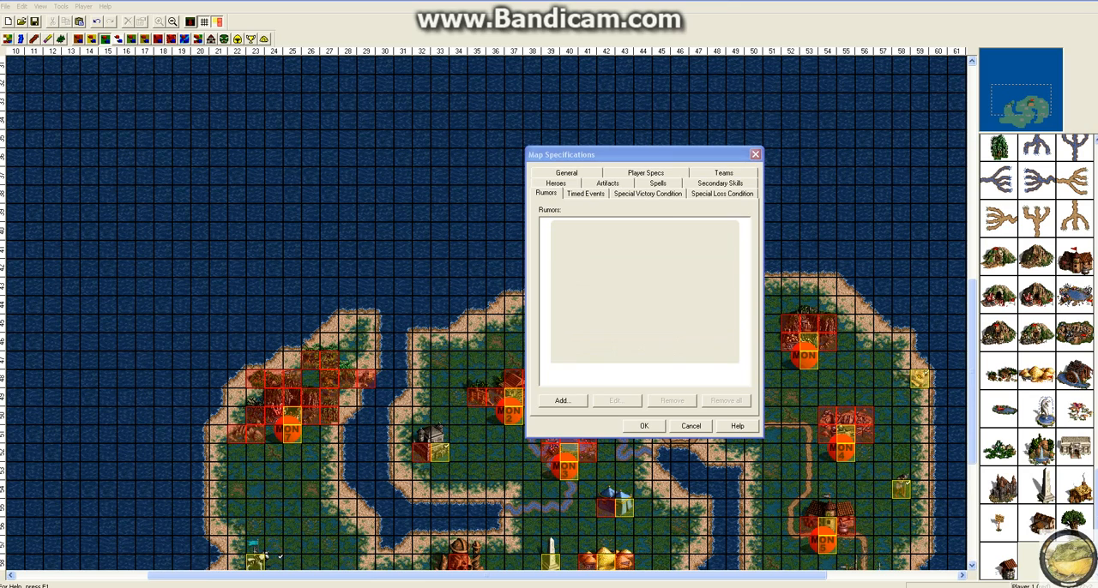
key("space")
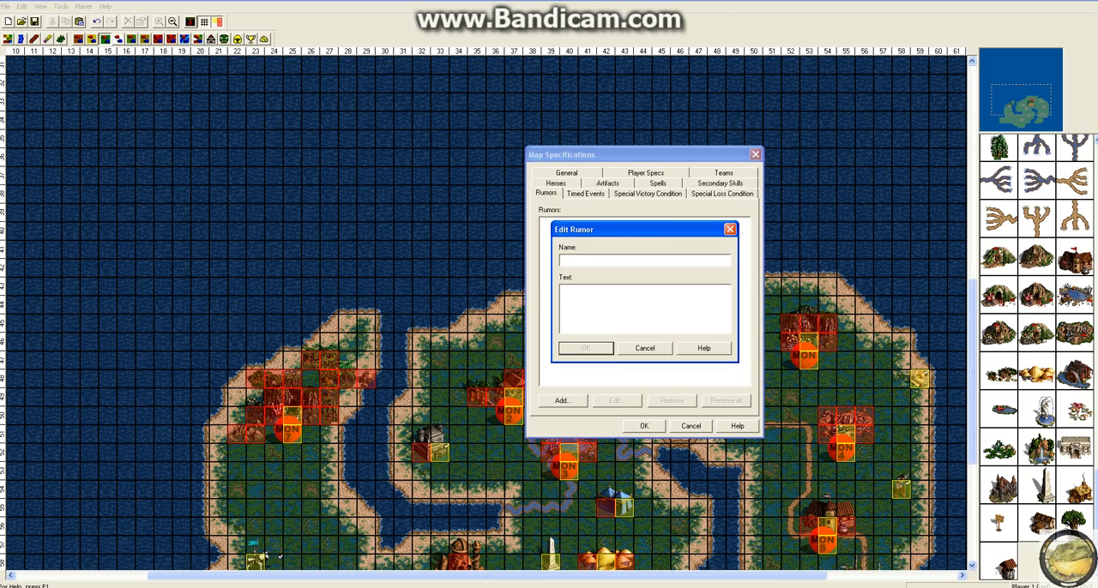
type("HA")
key("Tab")
type("I poisoned your drink.")
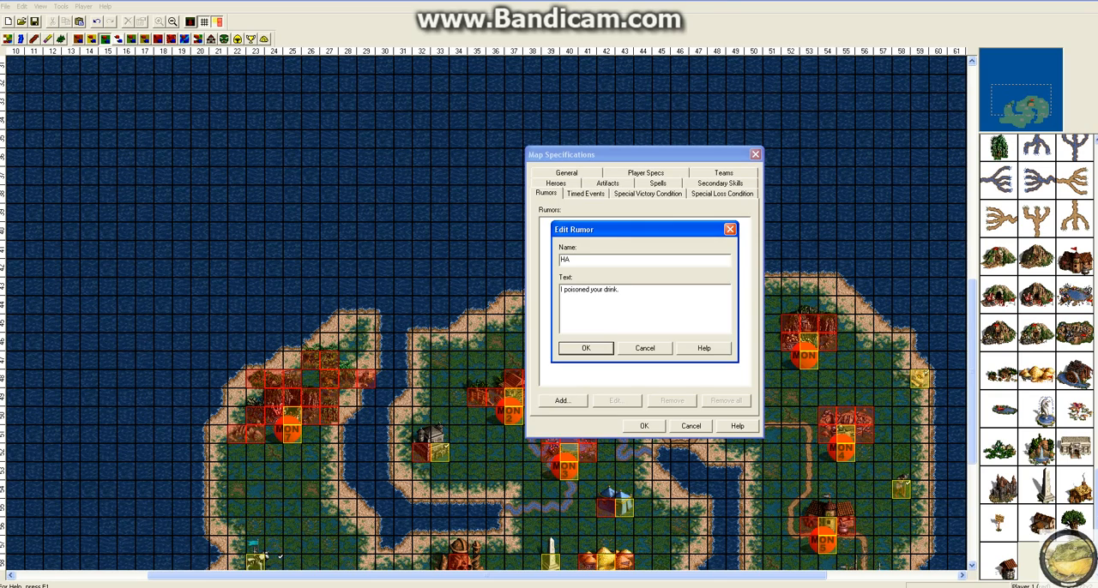